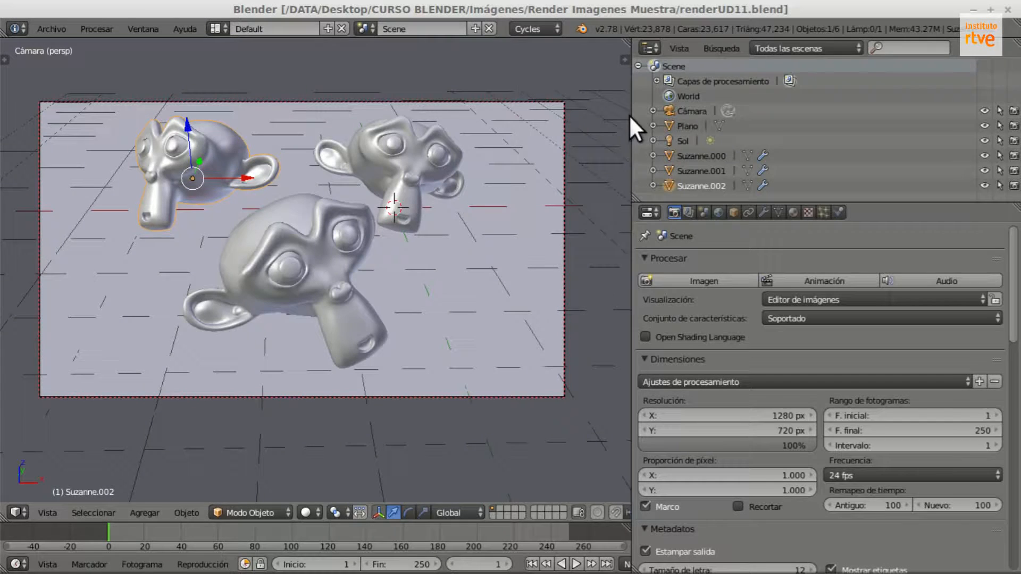
Enlarge the Properties editor by narrowing the 3D view and reducing the Outliner's height.
left_click_drag(631, 258, 610, 262)
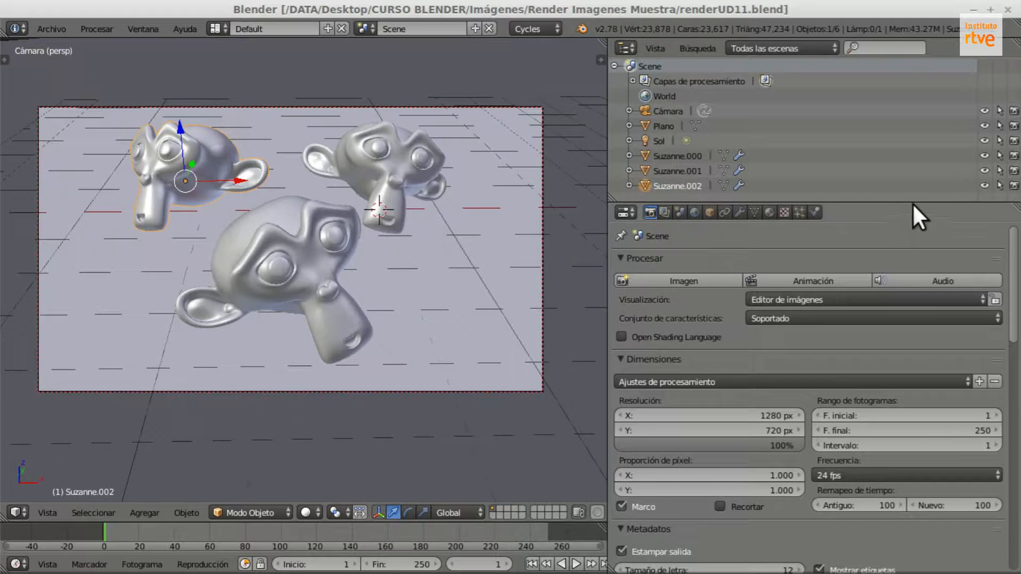
left_click_drag(912, 202, 914, 122)
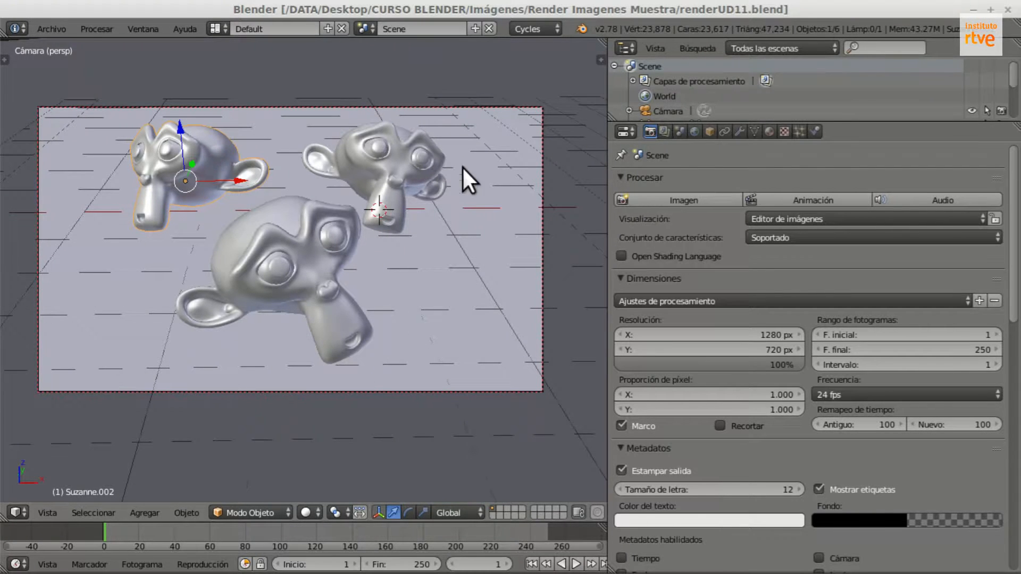
Delete the camera and try to render a still image of the scene without it.
right_click(545, 149)
key("x")
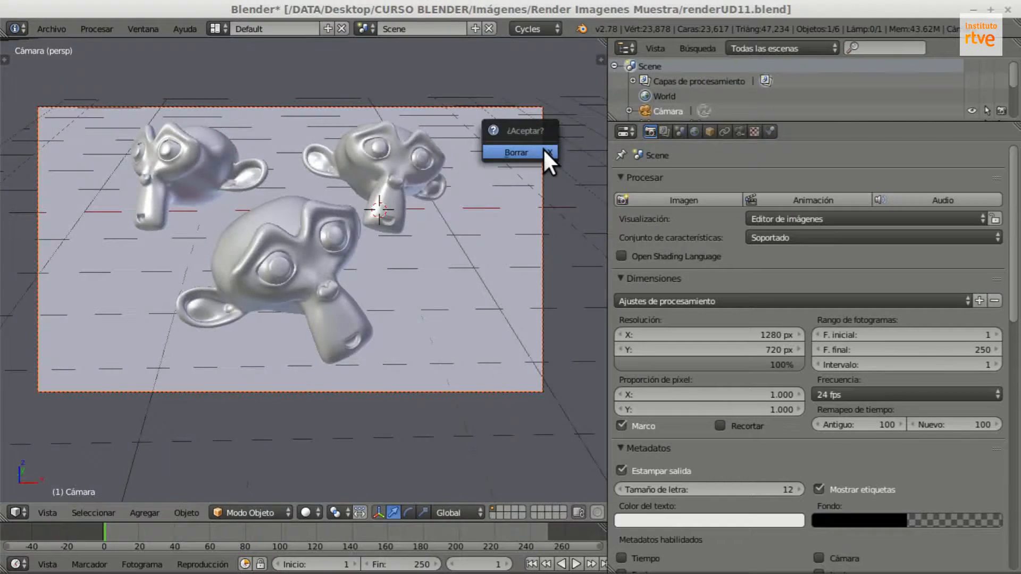
left_click(543, 149)
left_click(684, 199)
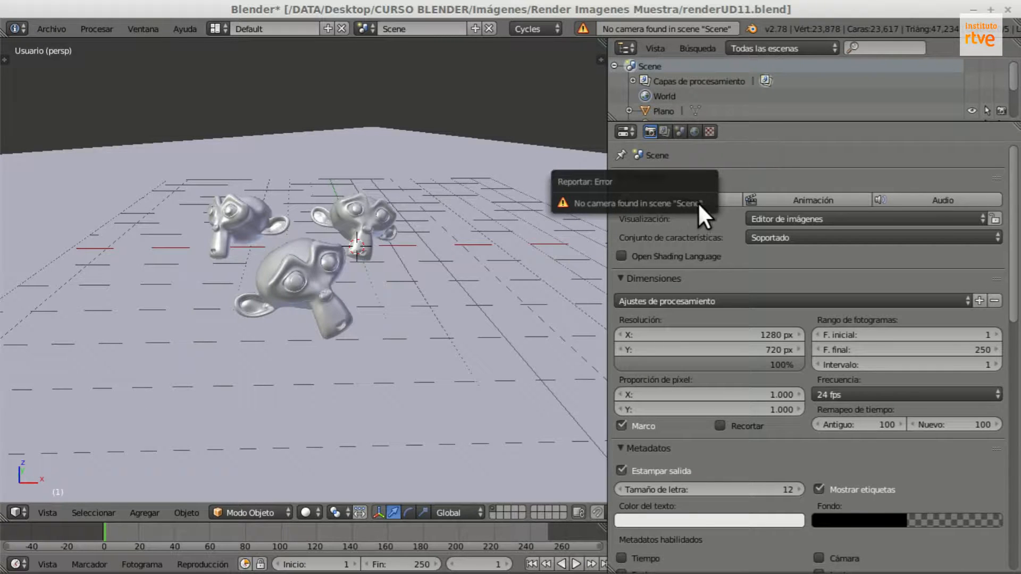
Undo the camera's deletion and return the 3D view to the camera view.
key("ctrl+z")
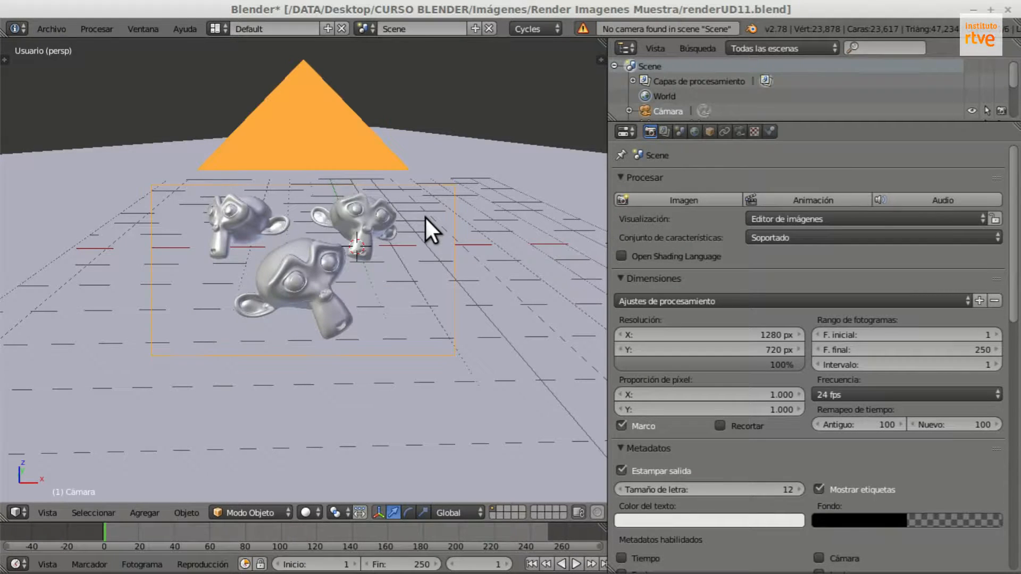
key("KP_0")
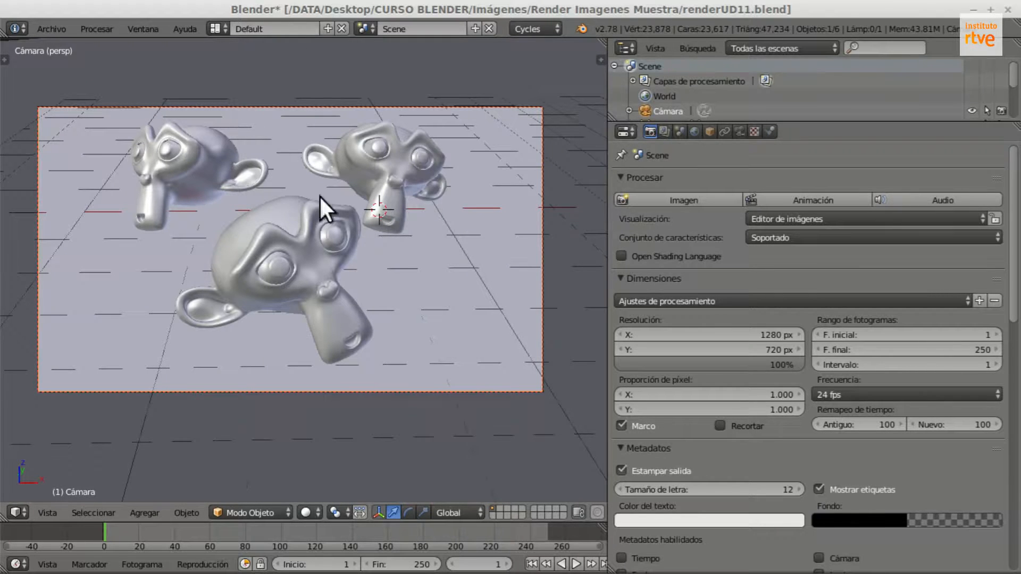
Start a still image render of the scene and cancel it while it is in progress.
left_click(666, 197)
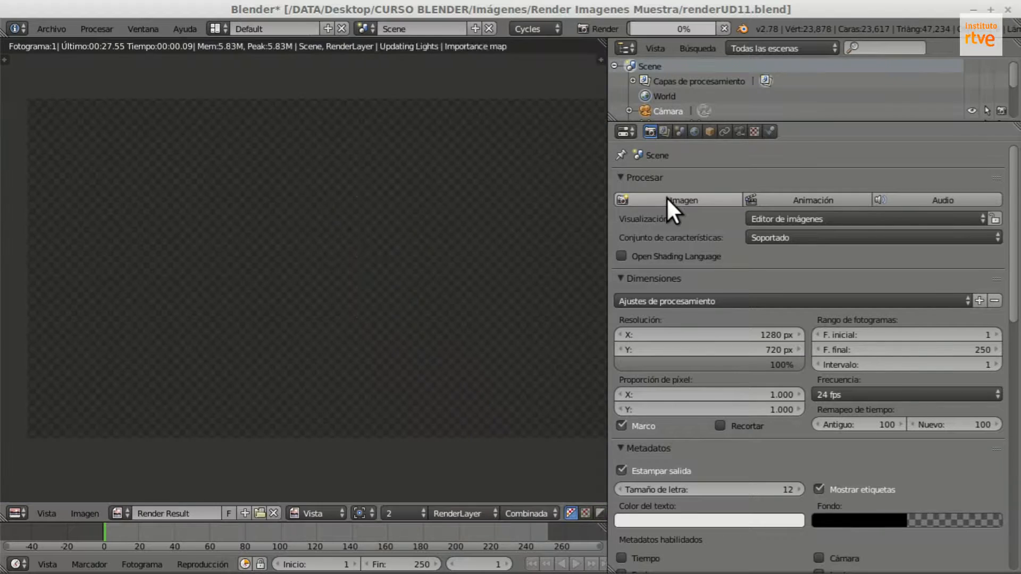
scroll(234, 223, "down", 1)
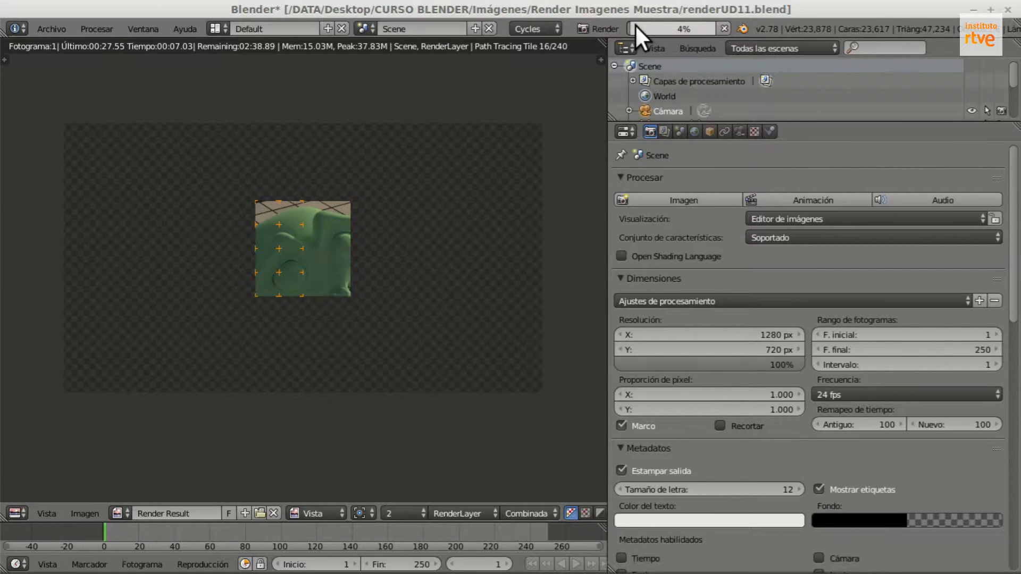
left_click(725, 29)
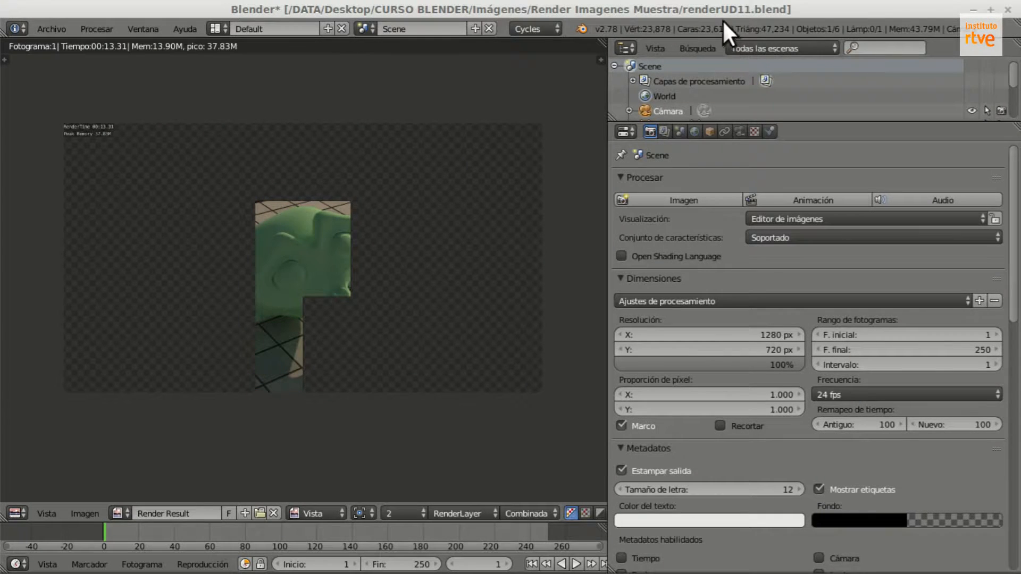
Restart the still image render, interrupting it and returning to the 3D view each time.
left_click(668, 199)
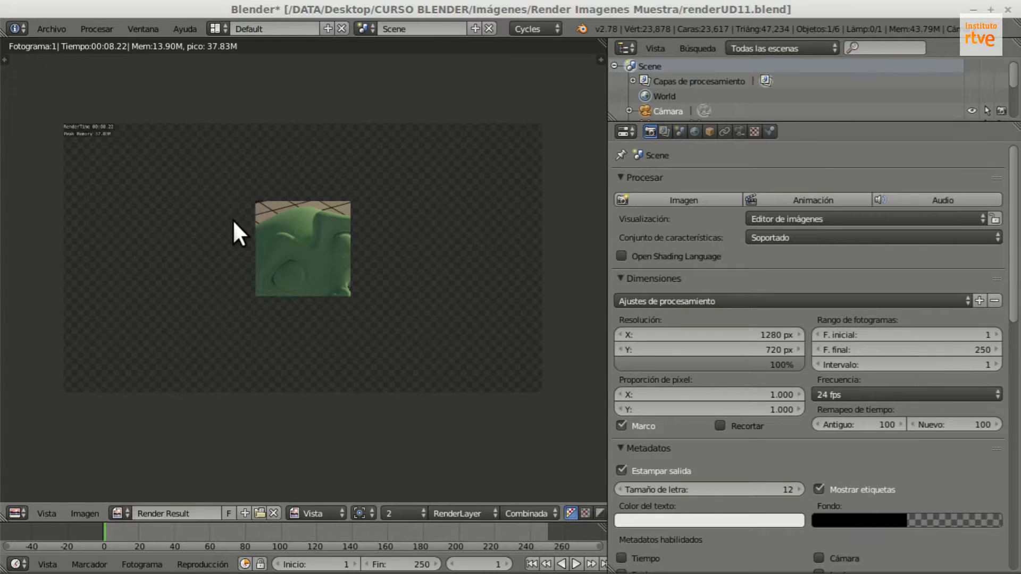
key("Escape")
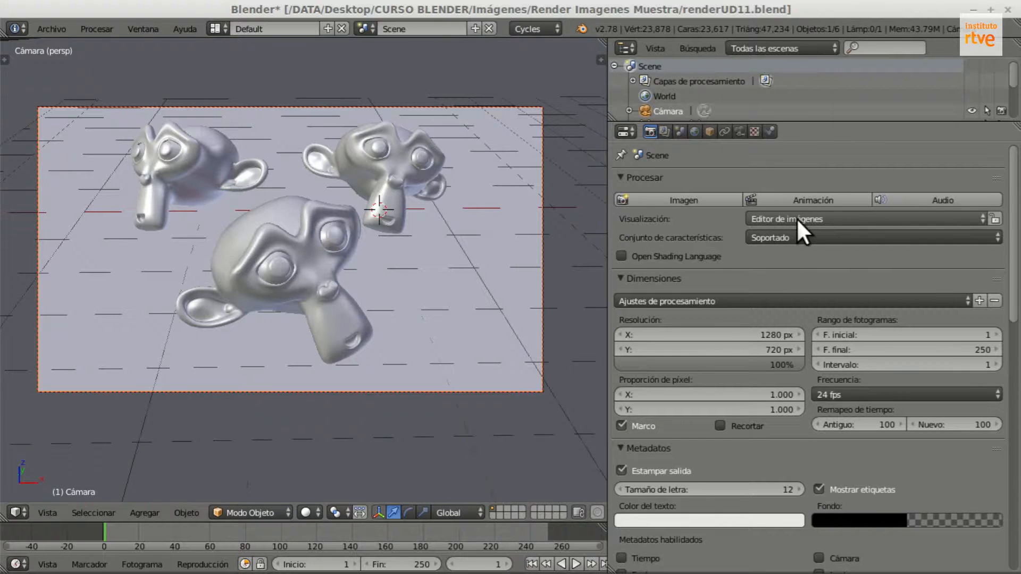
left_click(697, 200)
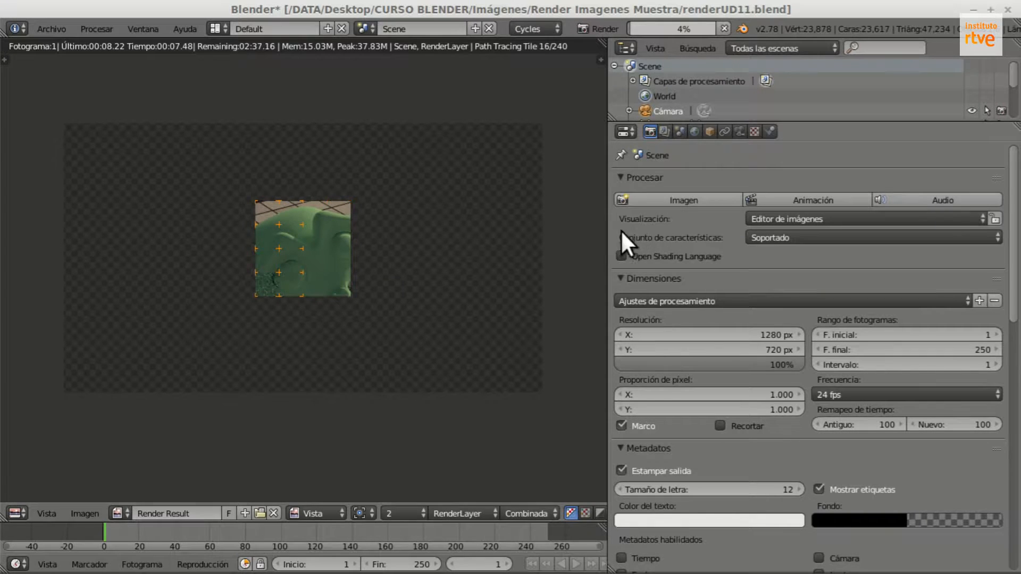
key("Escape")
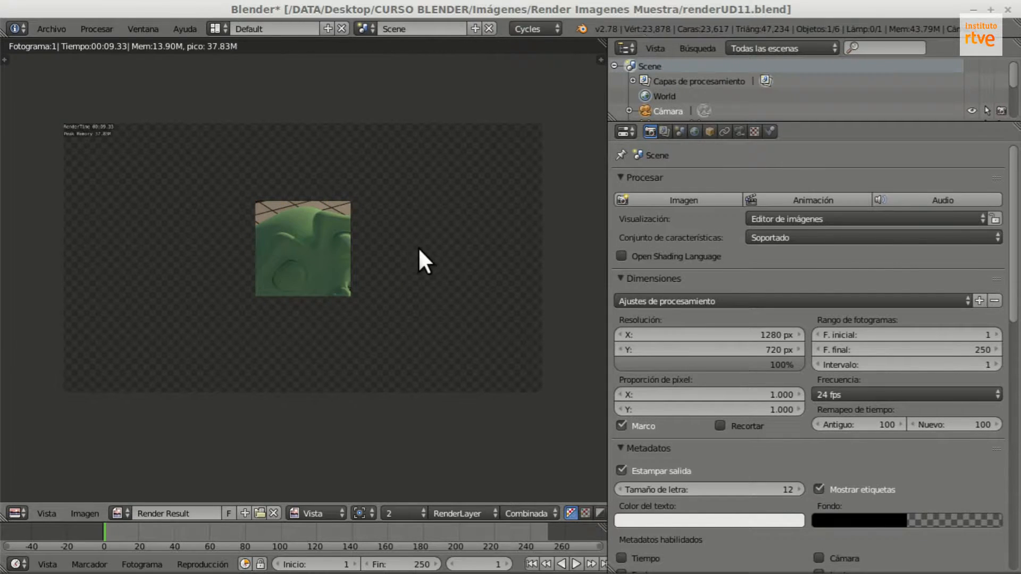
key("Escape")
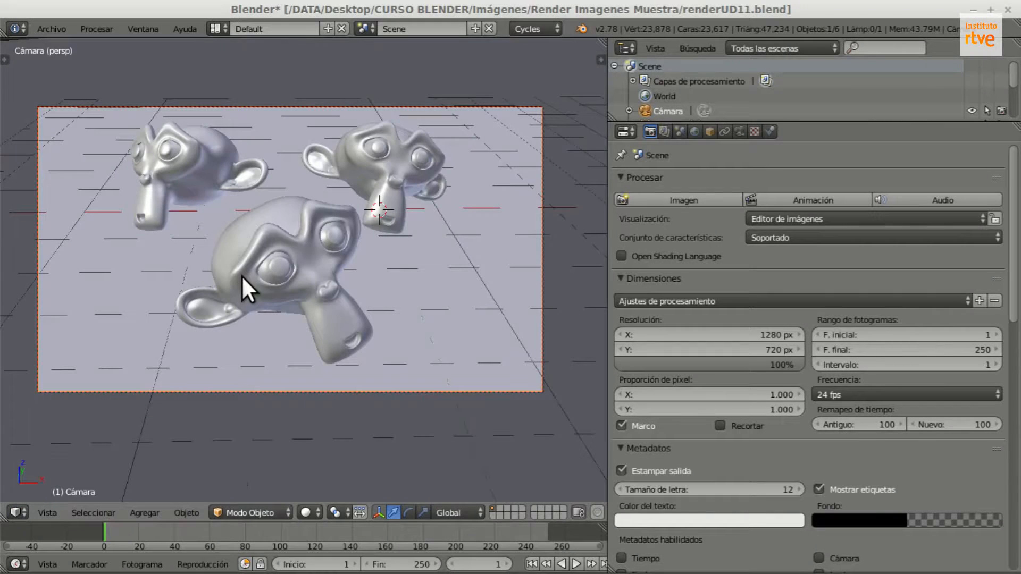
Set the render display to Mantener interfaz, then start a test render and cancel it.
left_click(803, 216)
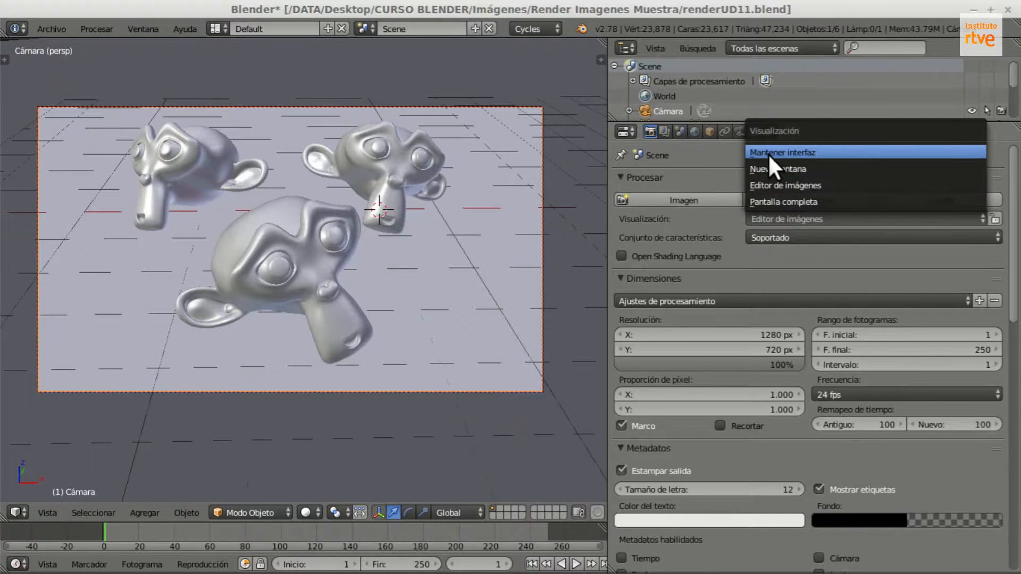
left_click(825, 150)
left_click(681, 199)
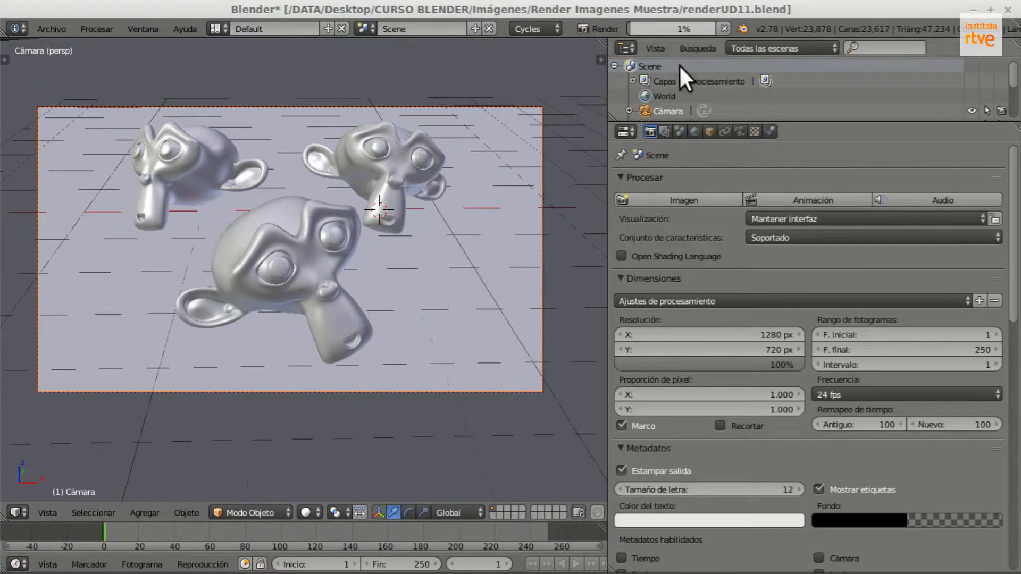
mouse_move(633, 29)
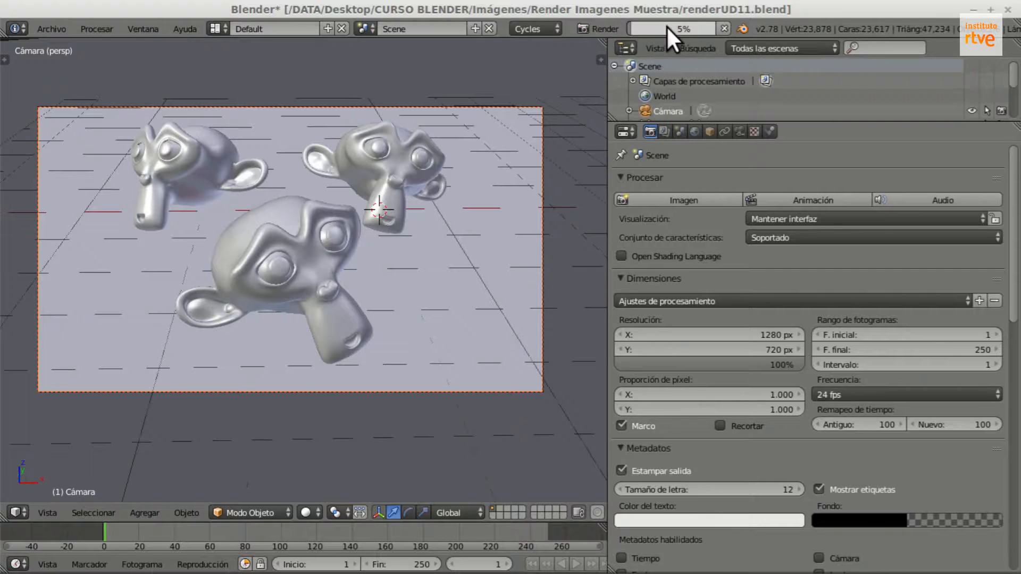
left_click(725, 29)
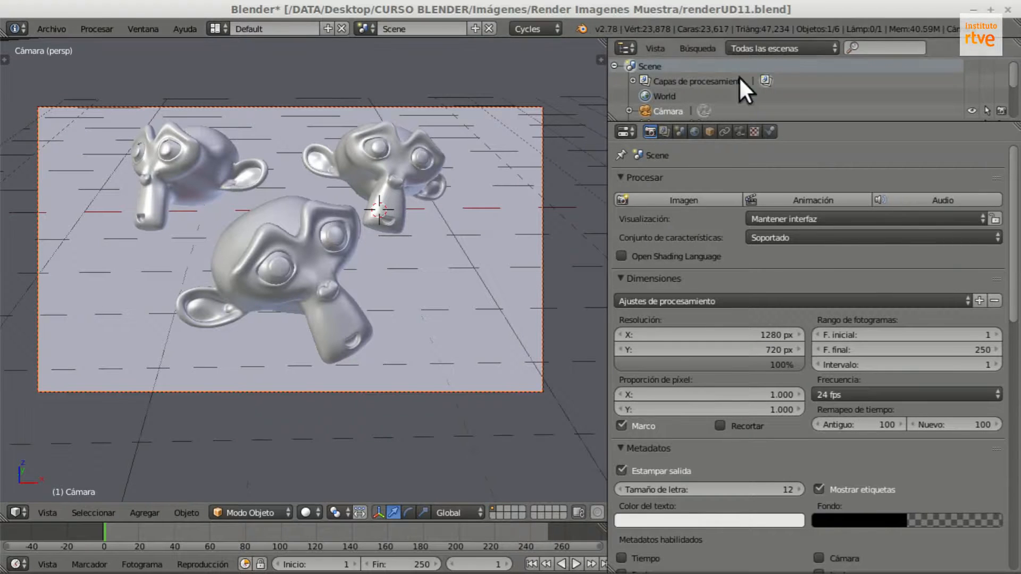
Set the render display to Nueva ventana, test it with a render and close the render window.
left_click(794, 218)
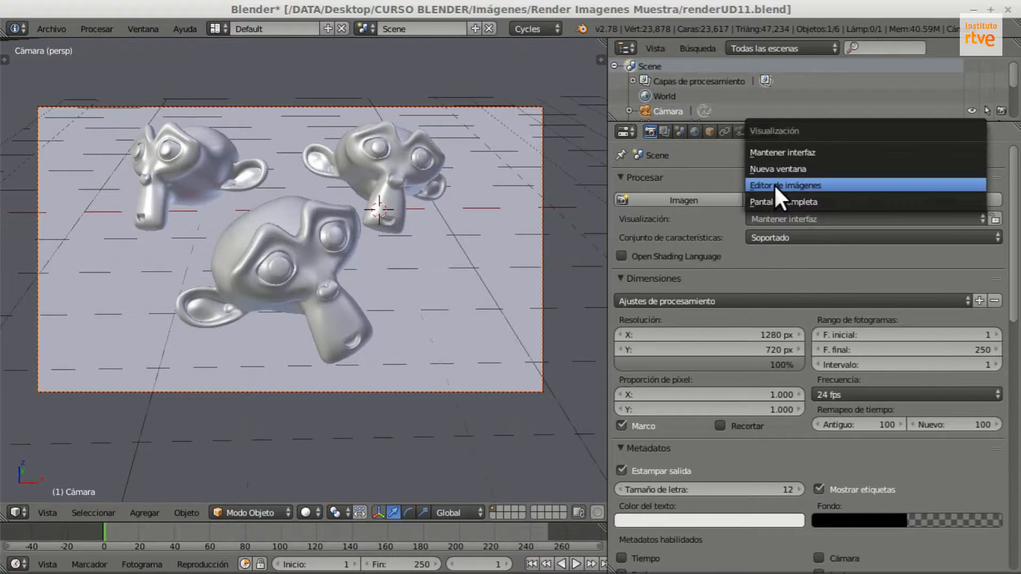
left_click(758, 168)
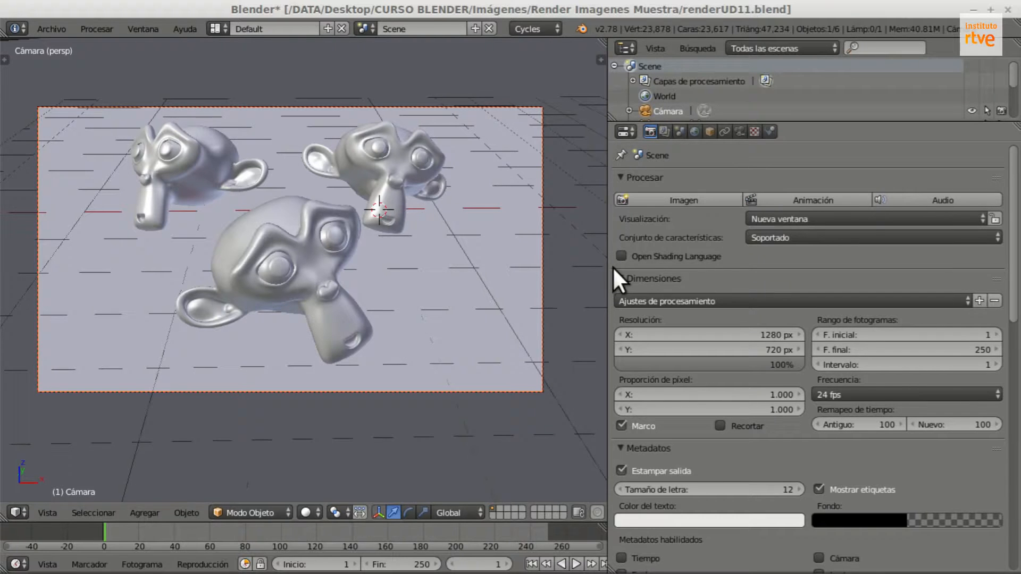
left_click(666, 200)
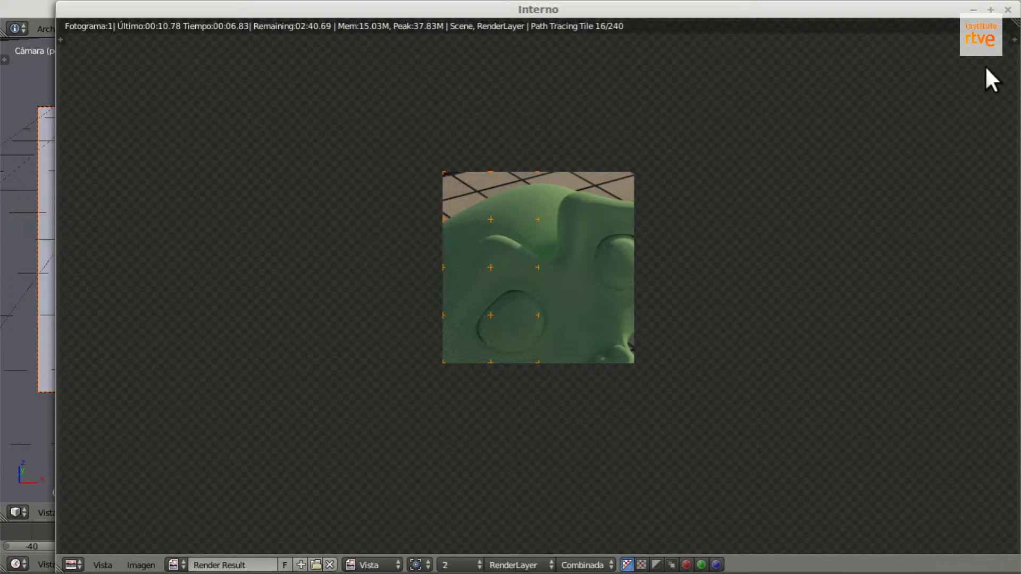
left_click(1007, 10)
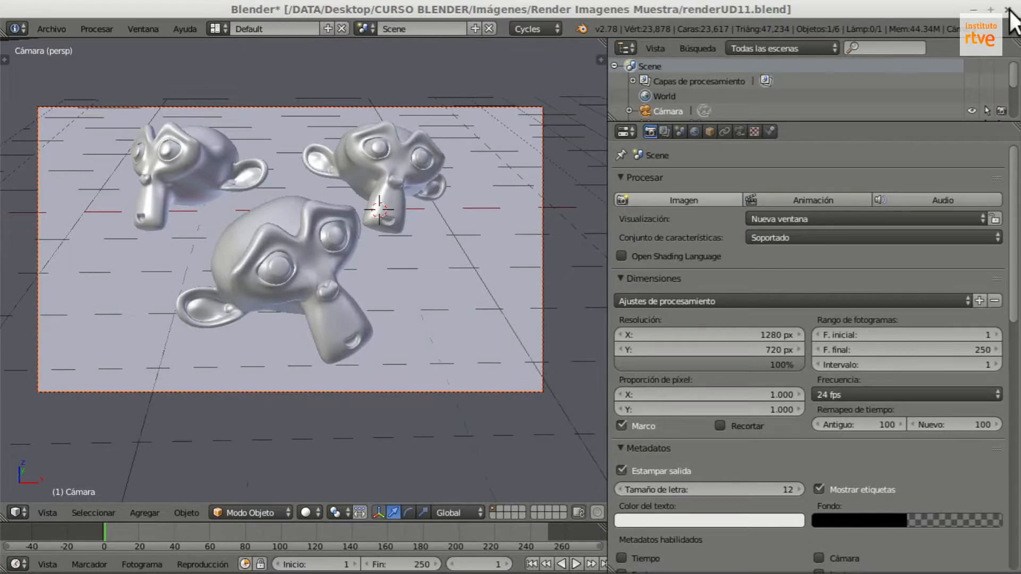
Set the render display to Pantalla completa, test it with a cancelled render and return to the normal layout.
left_click(768, 218)
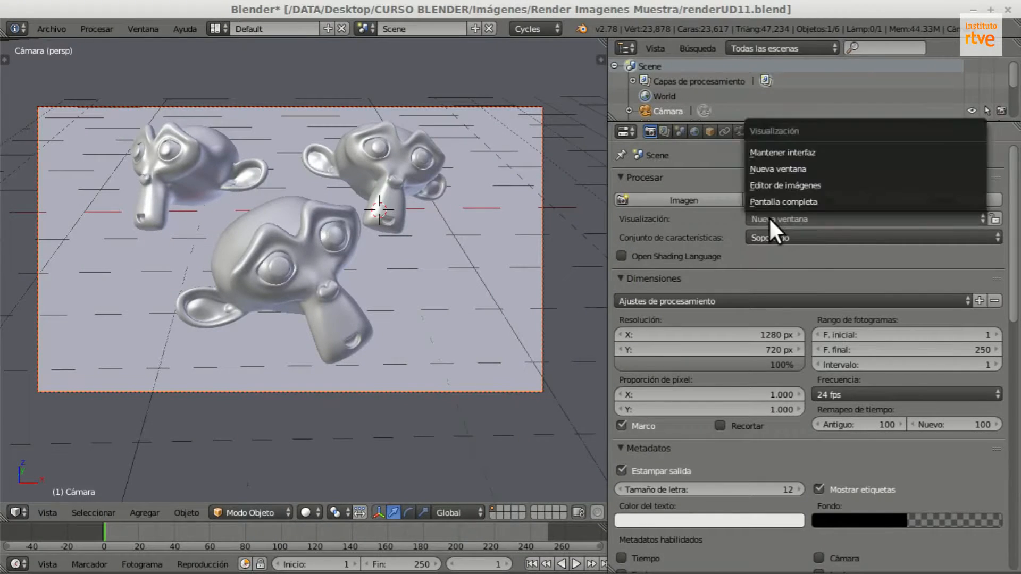
left_click(802, 199)
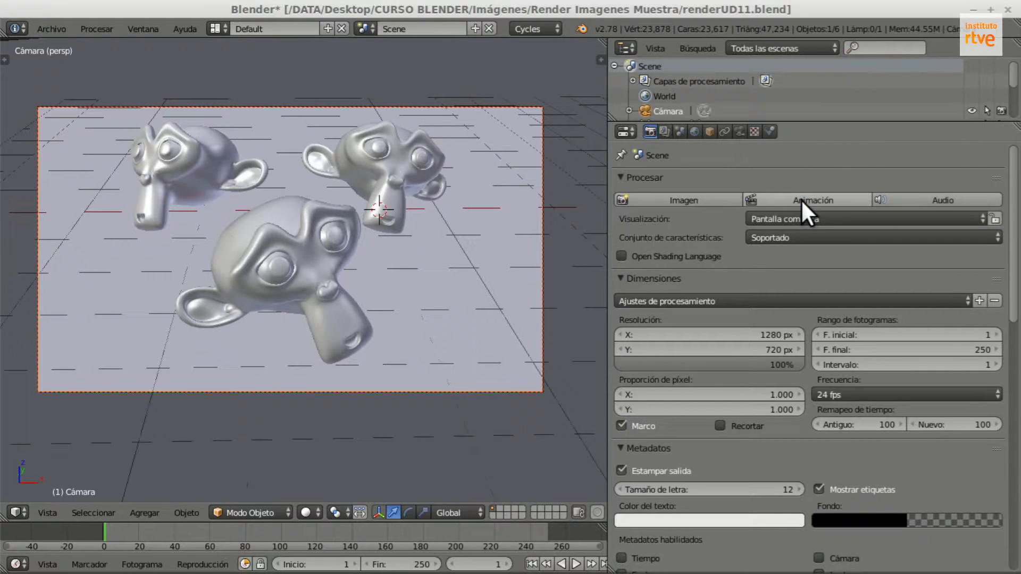
left_click(672, 200)
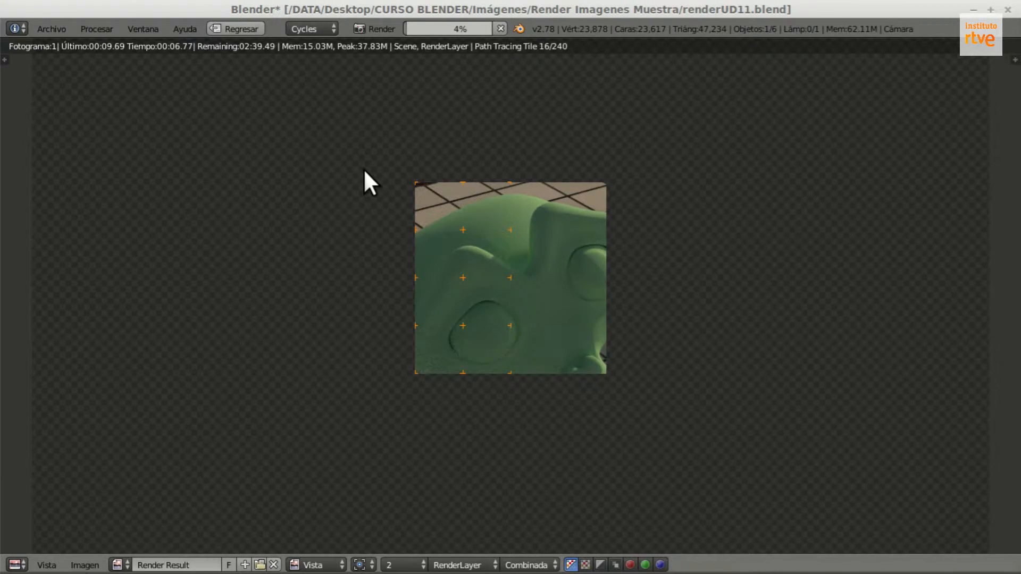
left_click(500, 28)
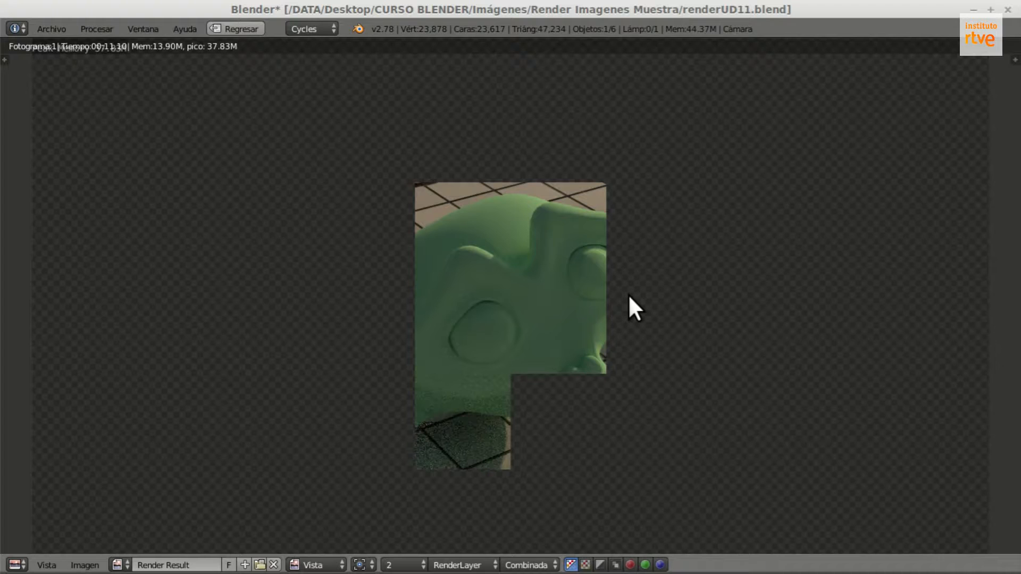
key("Escape")
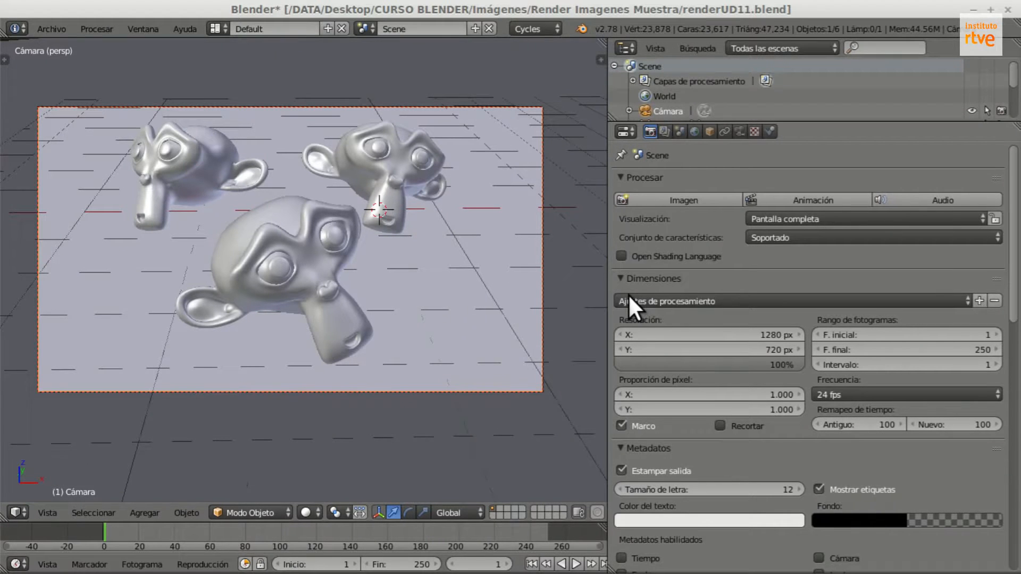
Set the render display back to Editor de imágenes.
left_click(783, 218)
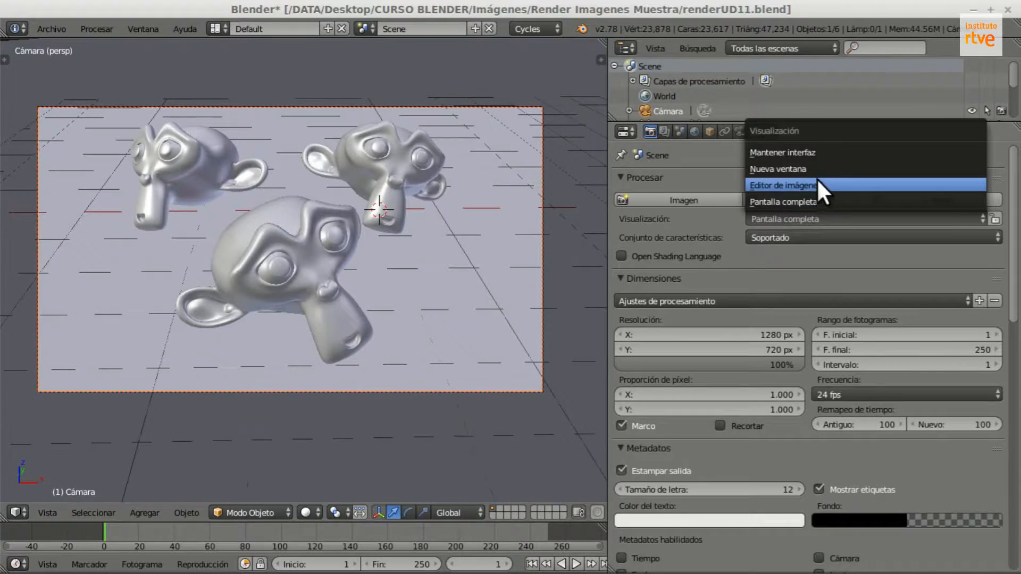
left_click(762, 186)
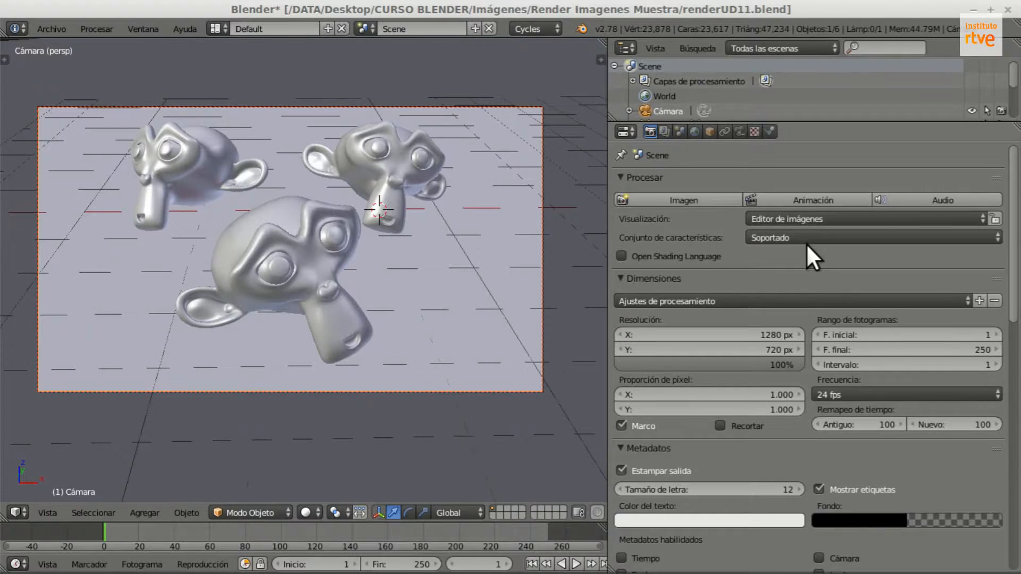
Switch the Cycles feature set to Experimental and back to Soportado.
left_click(792, 237)
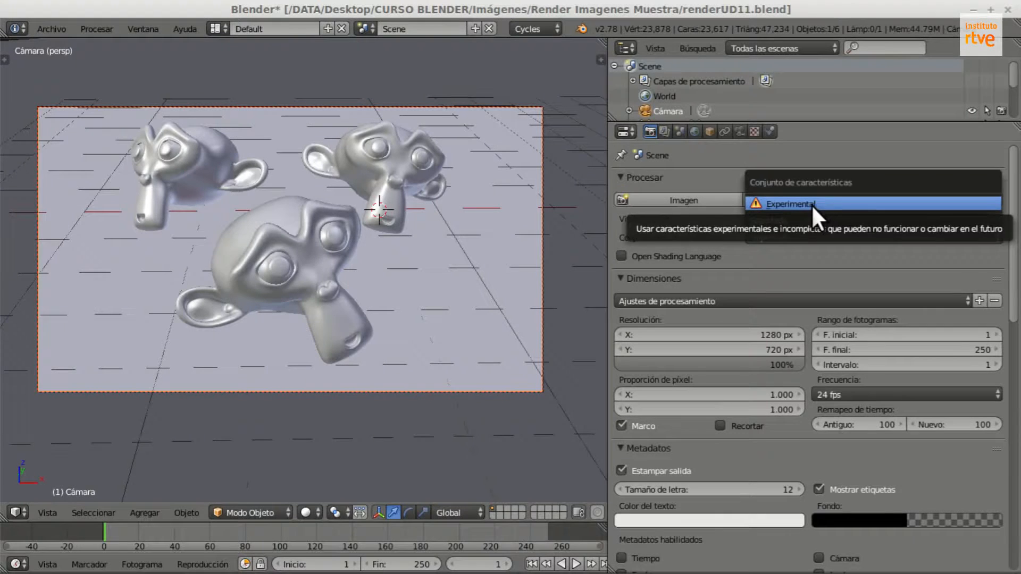
left_click(769, 203)
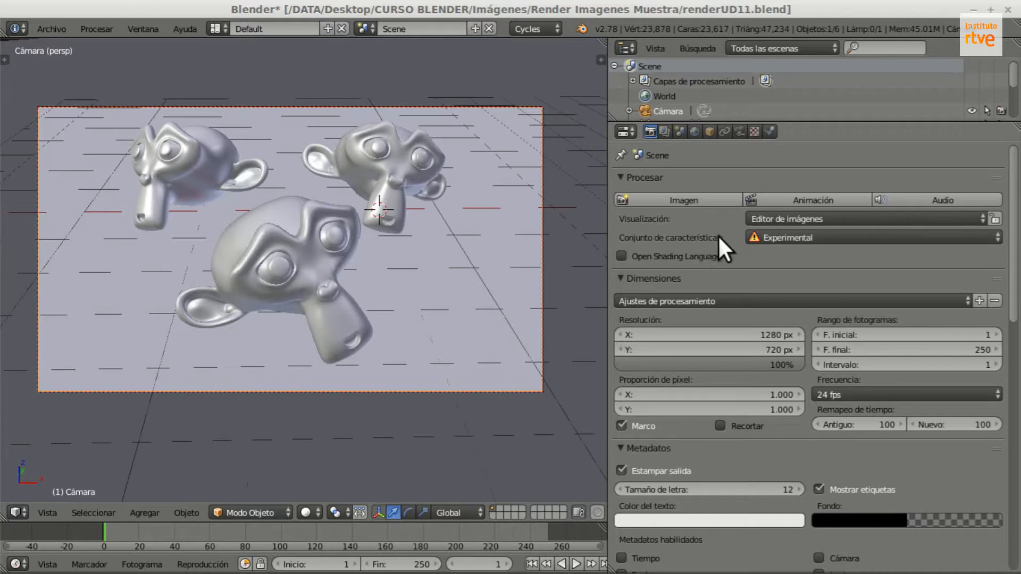
left_click(778, 238)
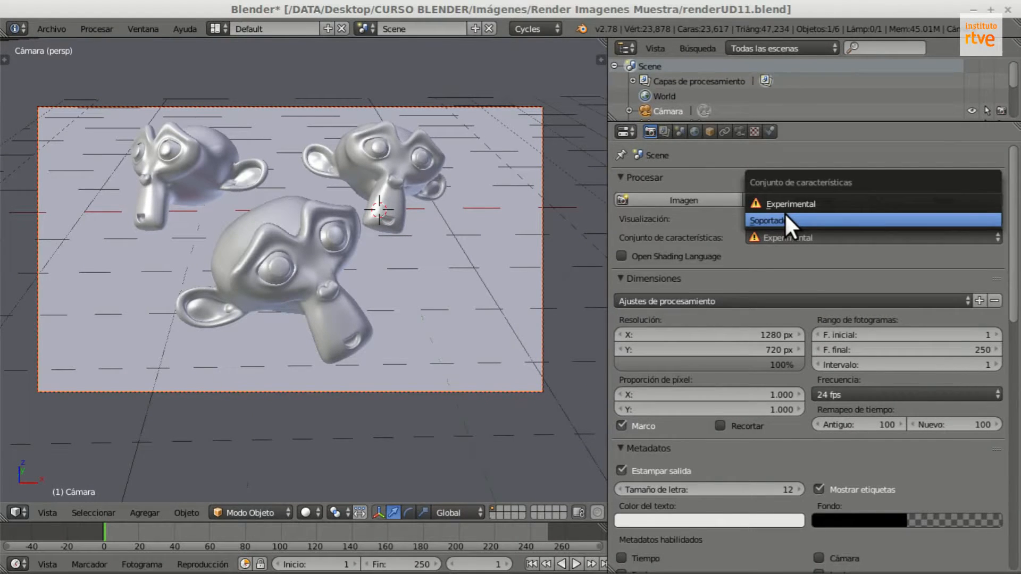
left_click(771, 219)
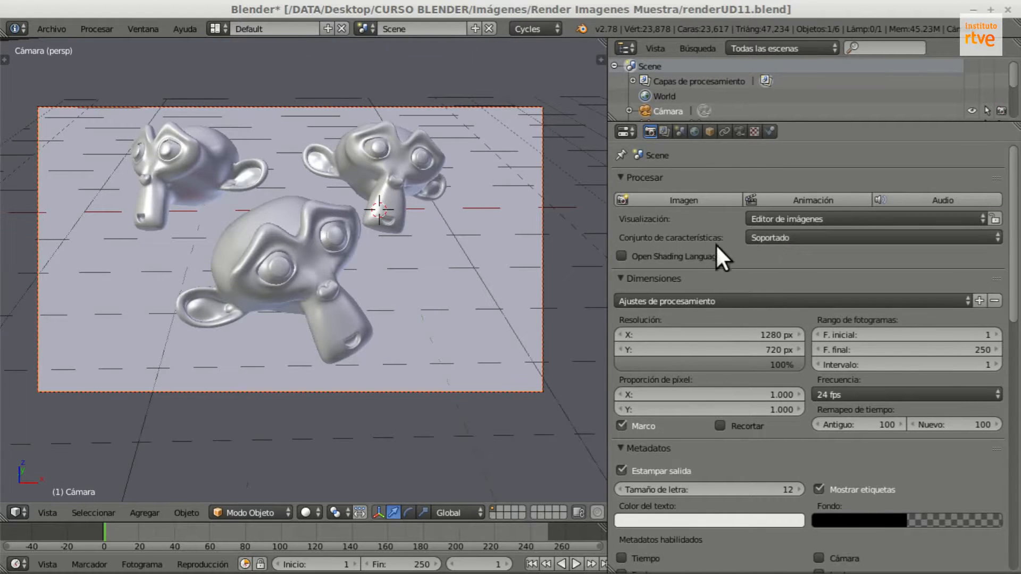
Apply the HDTV 1080p dimension preset and switch it to HDTV 720p.
scroll(697, 233, "down", 3)
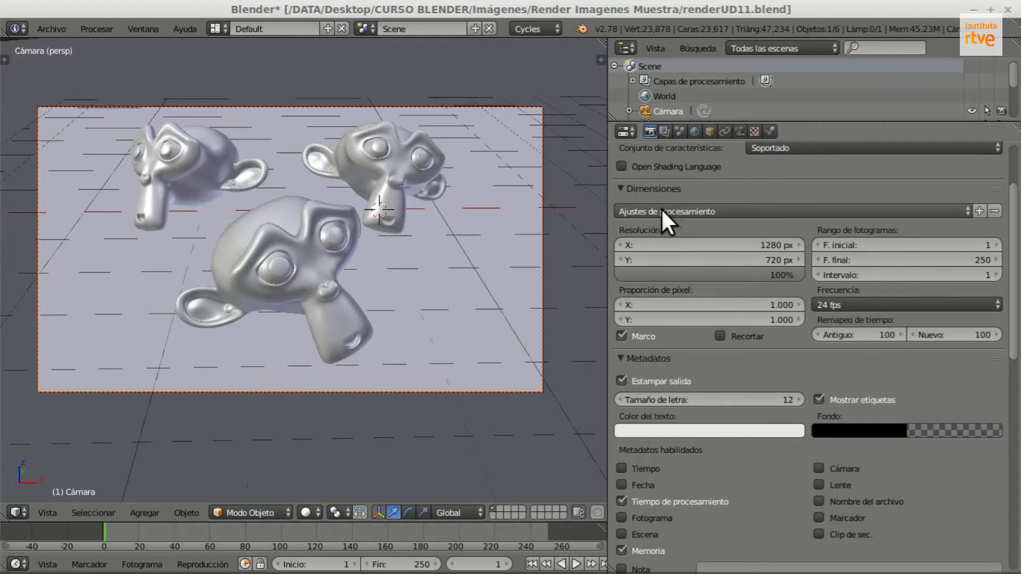
left_click(781, 211)
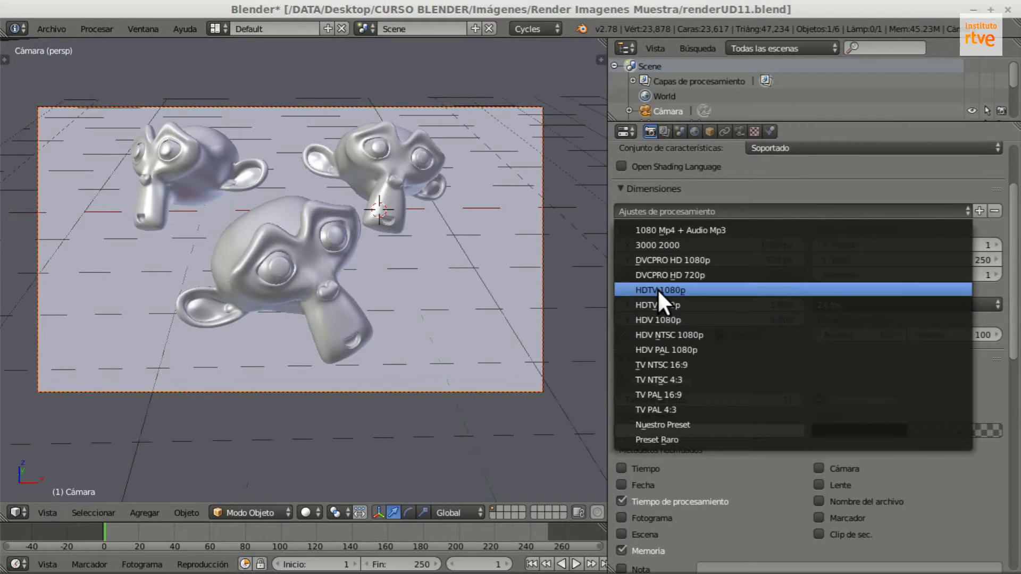
left_click(672, 290)
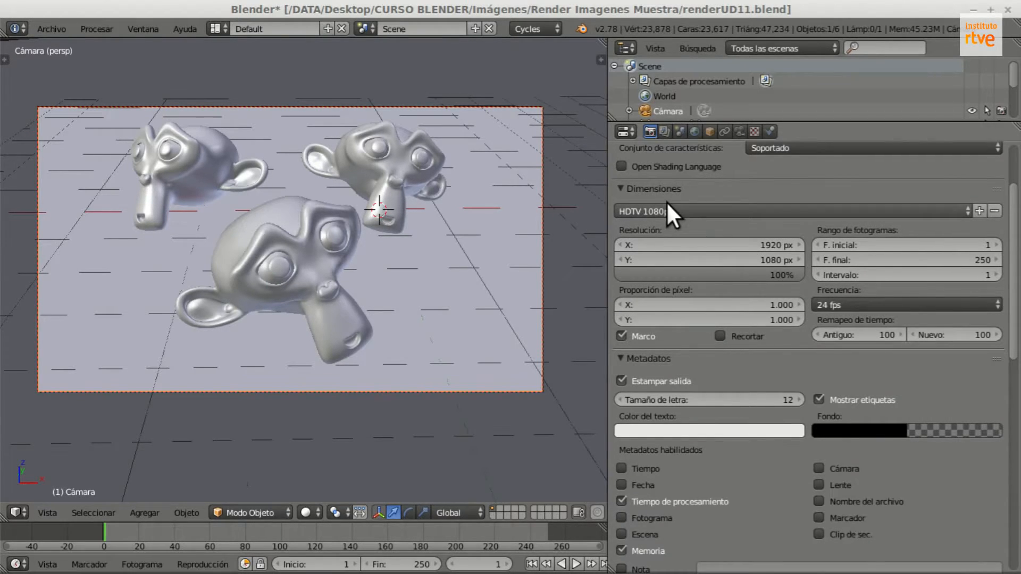
left_click(687, 210)
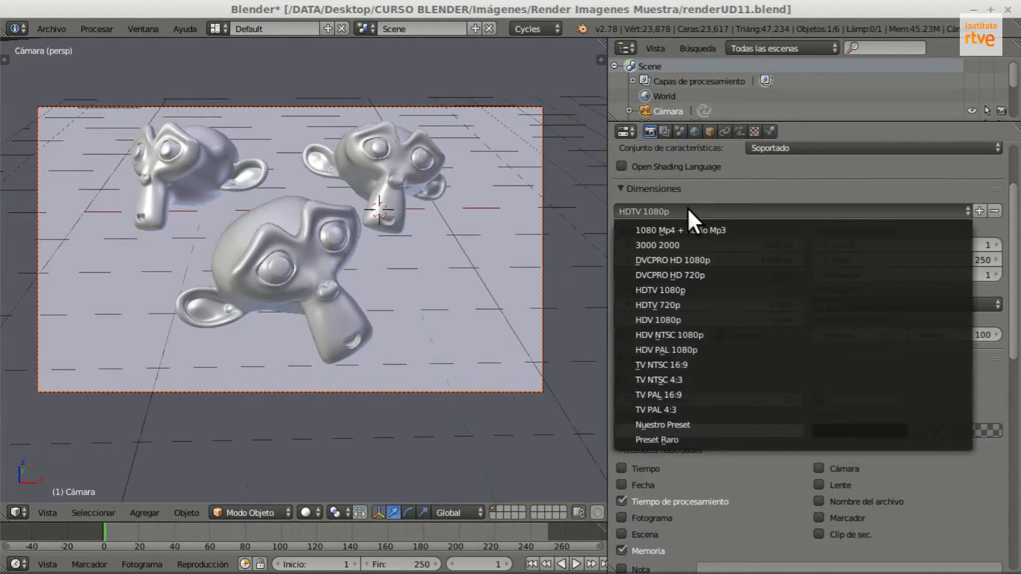
left_click(675, 305)
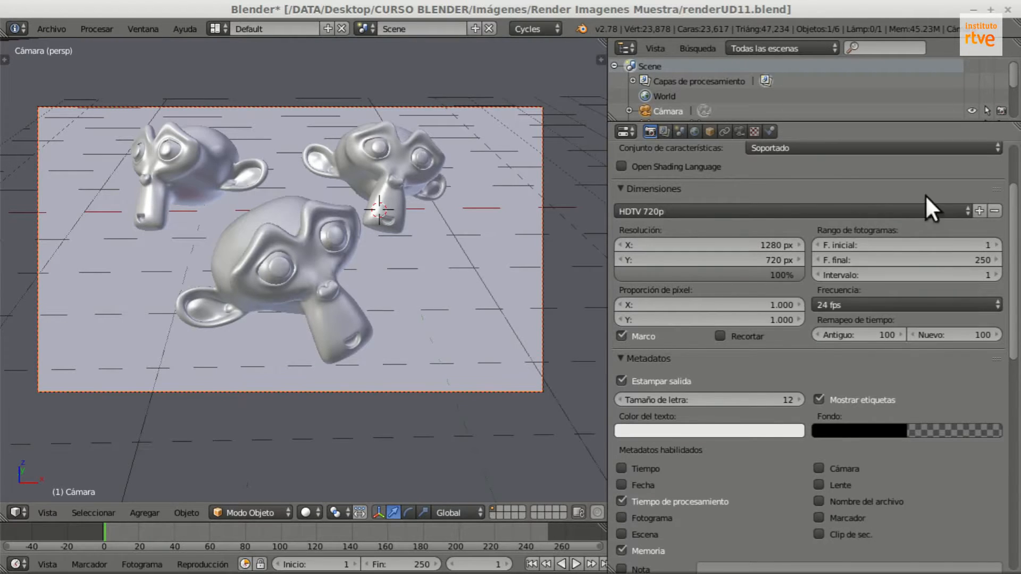
Set the render resolution to a square format of 1000 px in X and 1000 px in Y.
left_click(755, 245)
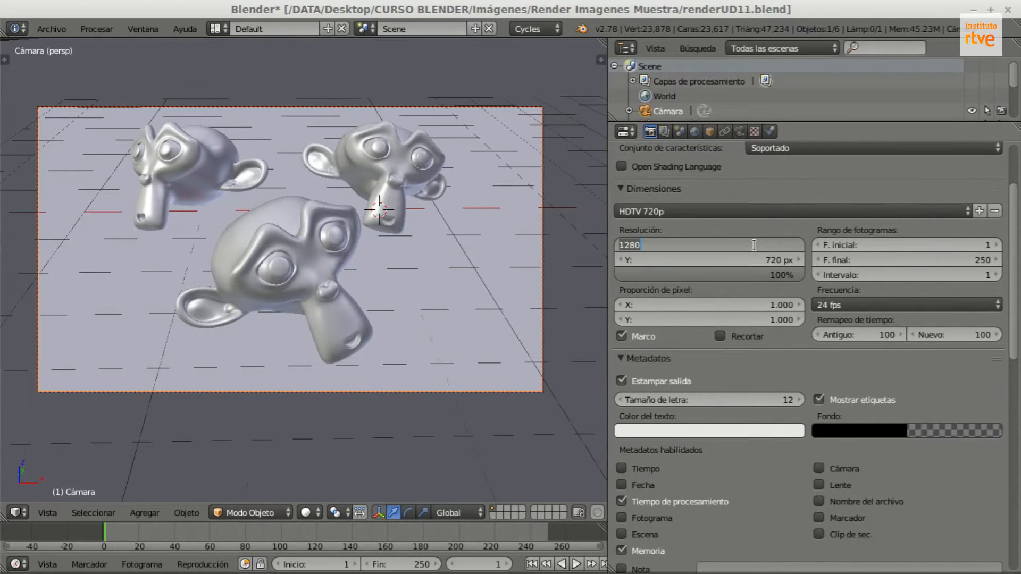
type("1000")
key("Return")
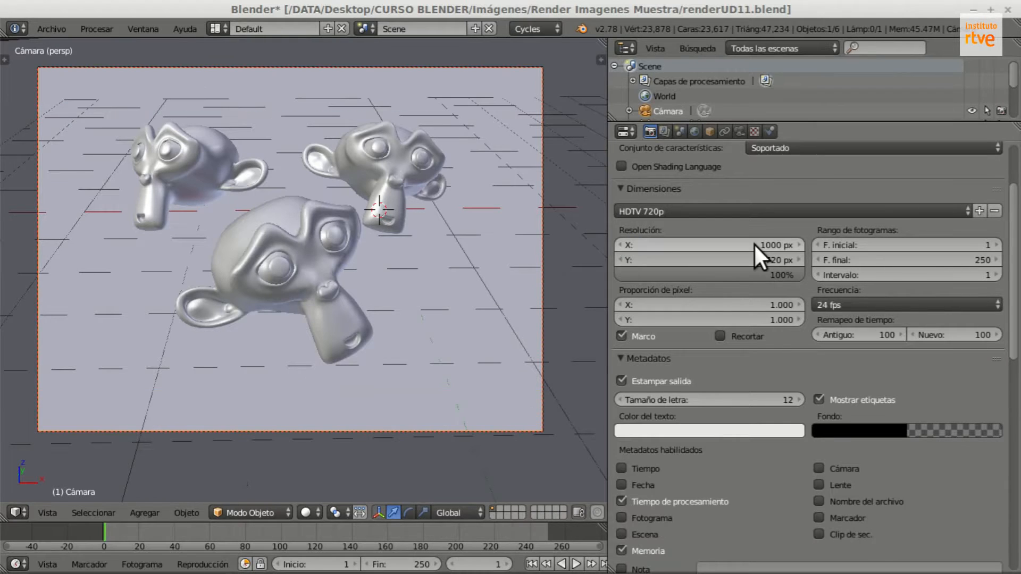
left_click(760, 260)
type("1000")
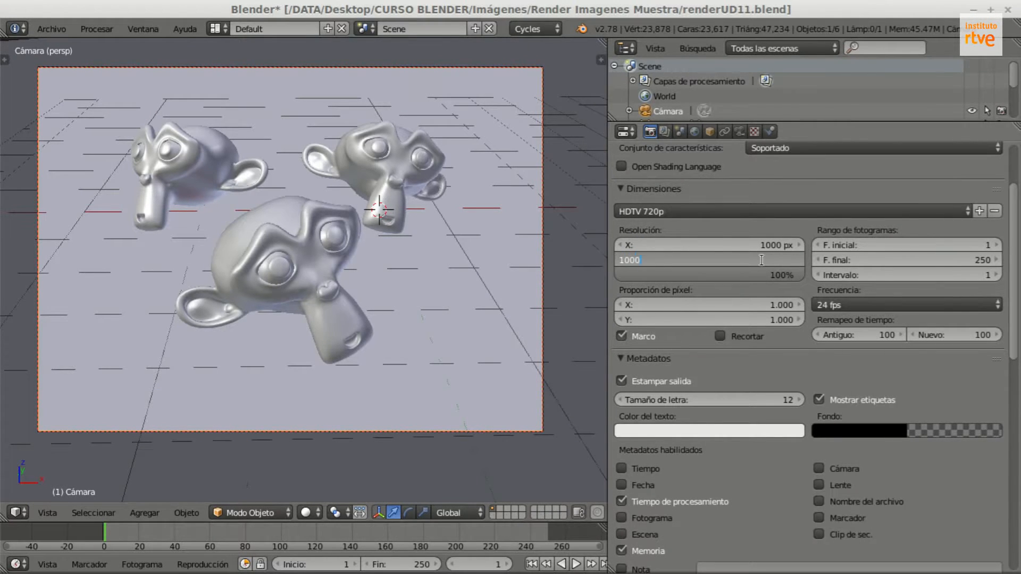
key("Return")
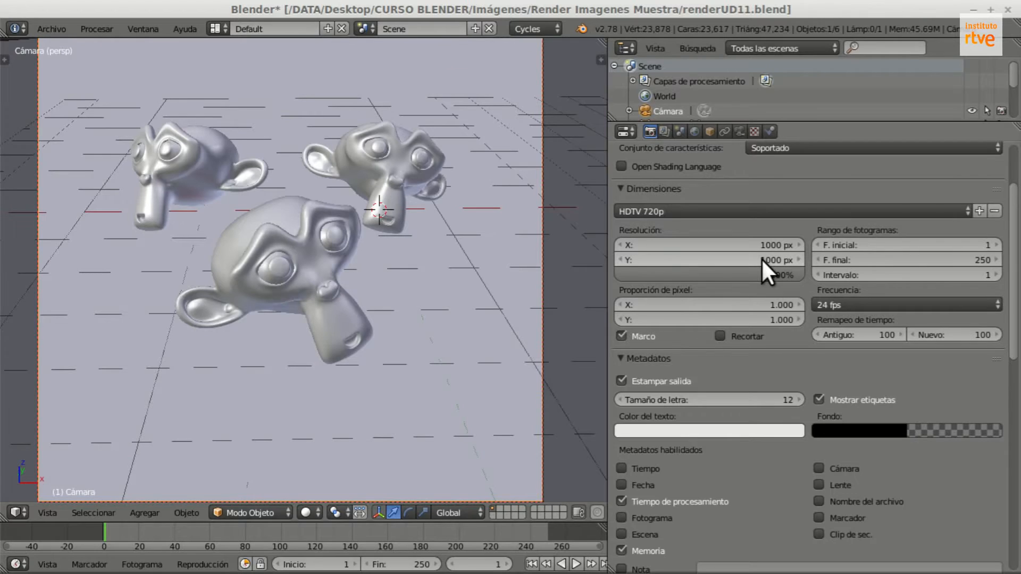
scroll(333, 282, "down", 1)
scroll(254, 209, "down", 2)
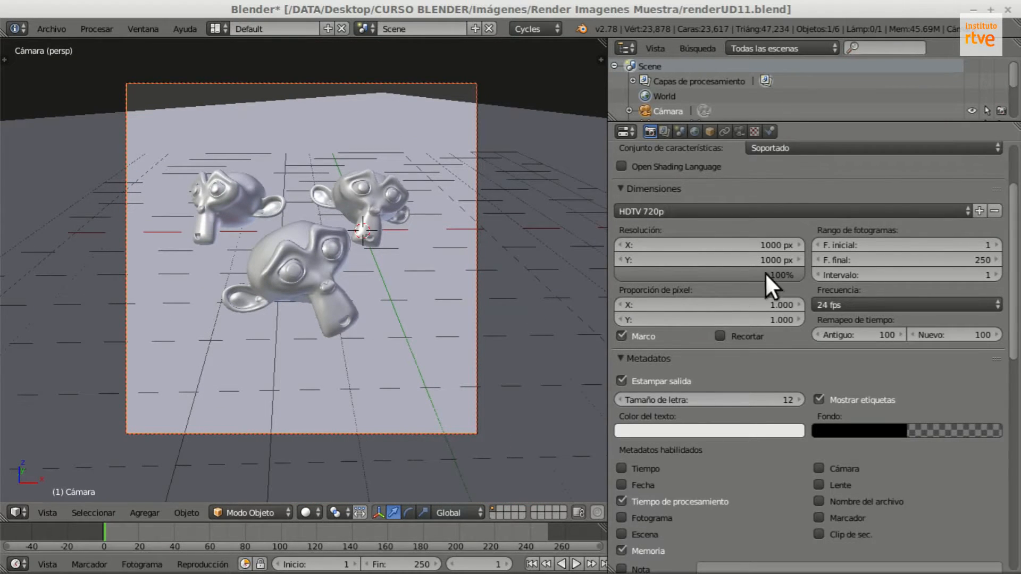
Save the square dimensions as a render preset named Cuadrado 1000X1000 and reapply the HDTV 720p preset.
left_click(979, 210)
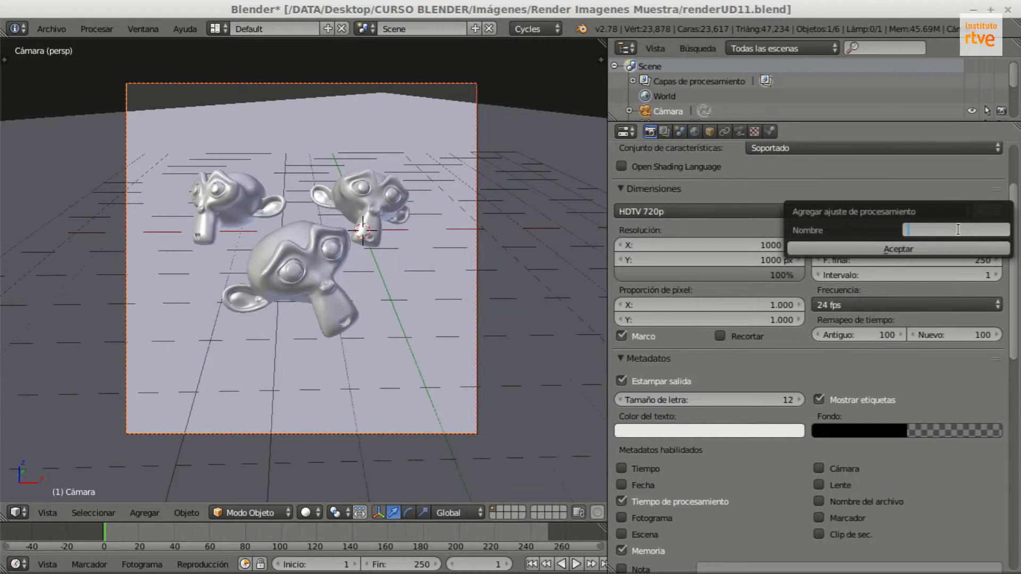
type("Cuadrado 1000x1000")
left_click(910, 249)
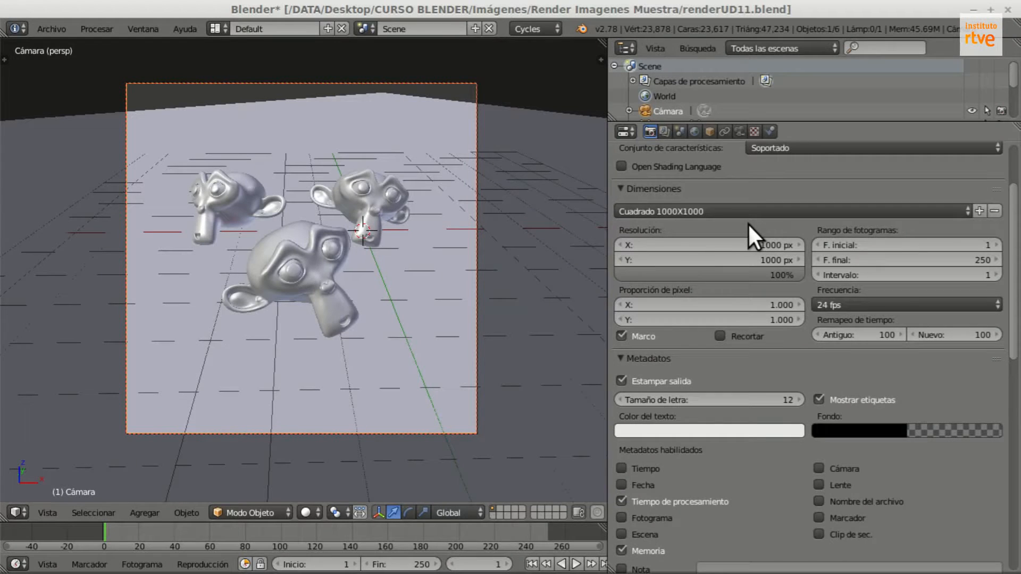
left_click(704, 212)
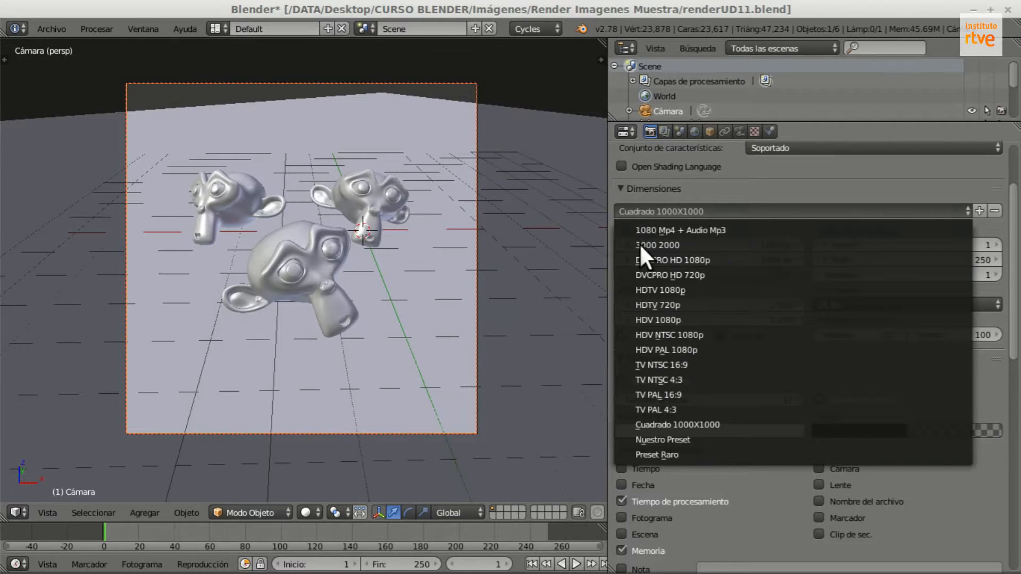
left_click(662, 305)
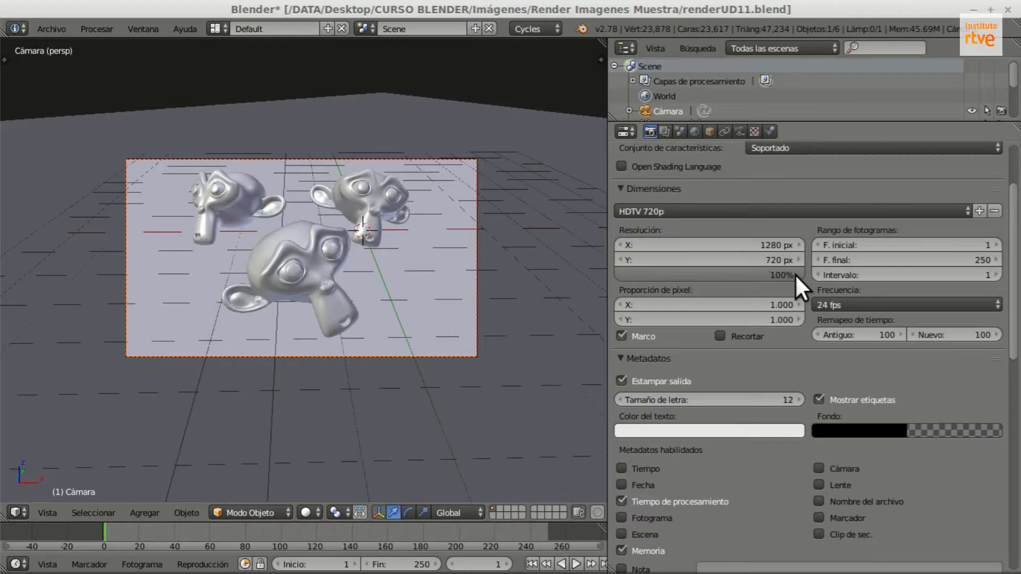
Set the resolution percentage to 20% and render a test image of the scene.
left_click(748, 276)
type("20")
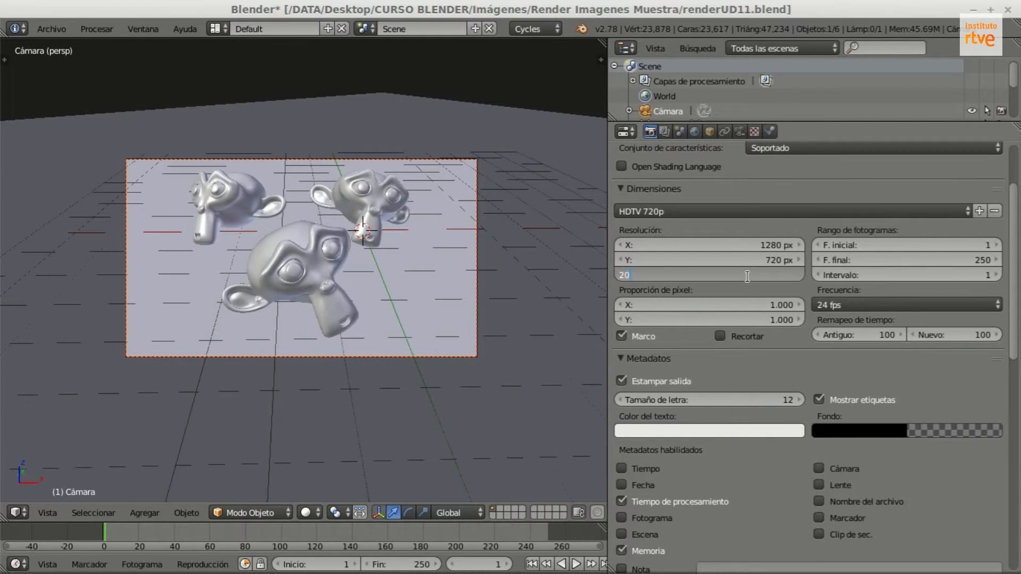
key("Return")
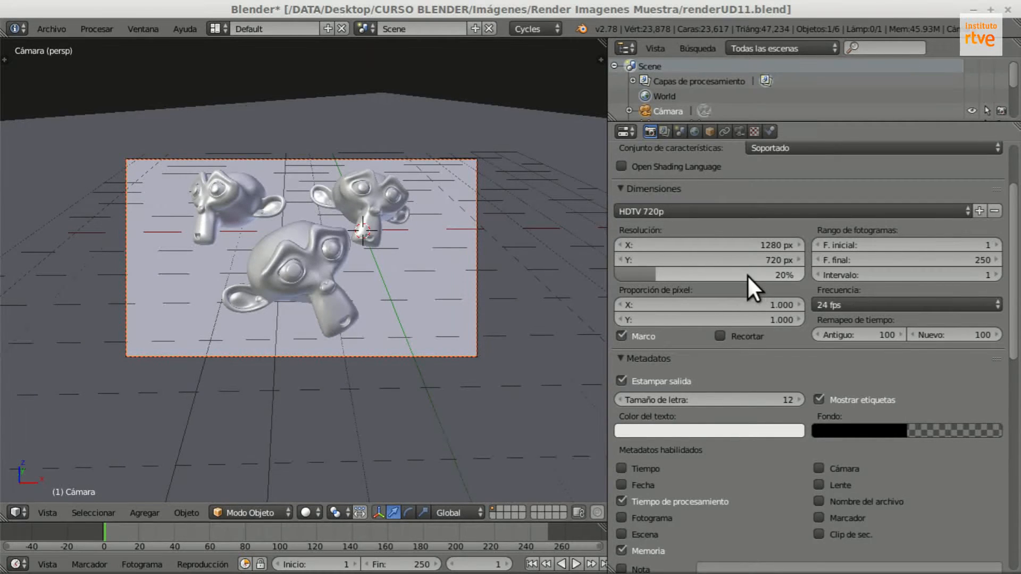
scroll(357, 273, "up", 1)
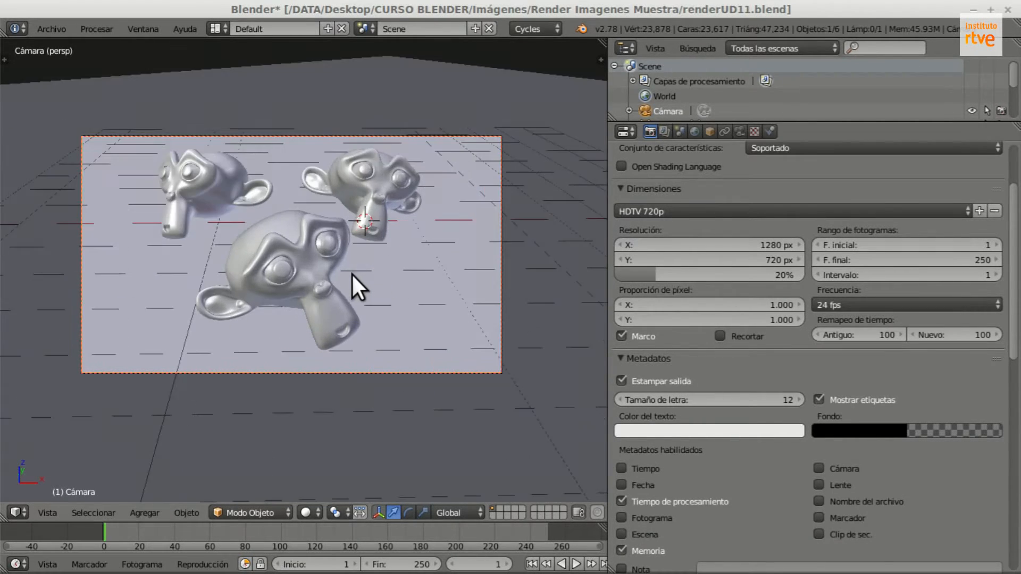
scroll(352, 274, "up", 1)
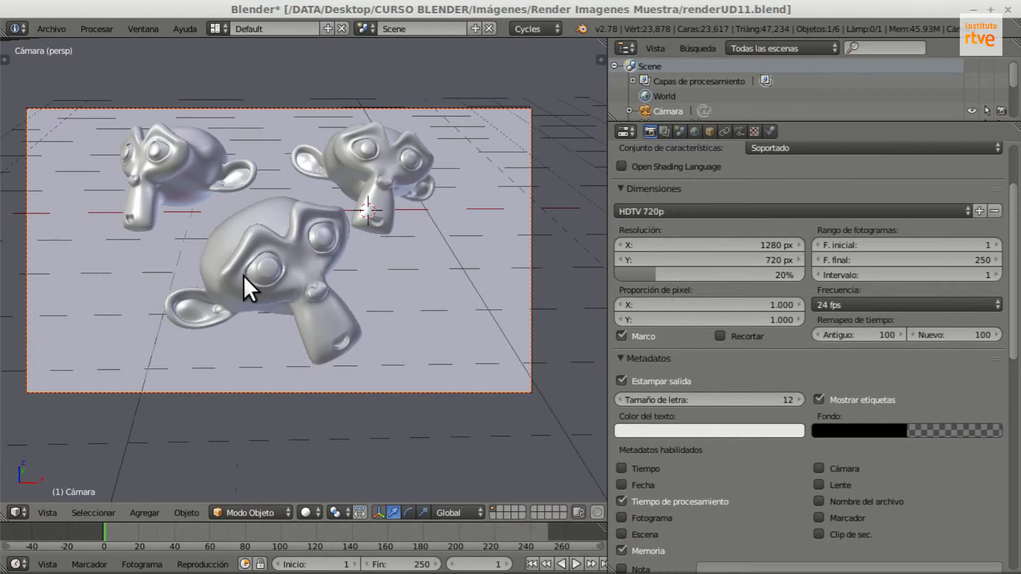
key("F12")
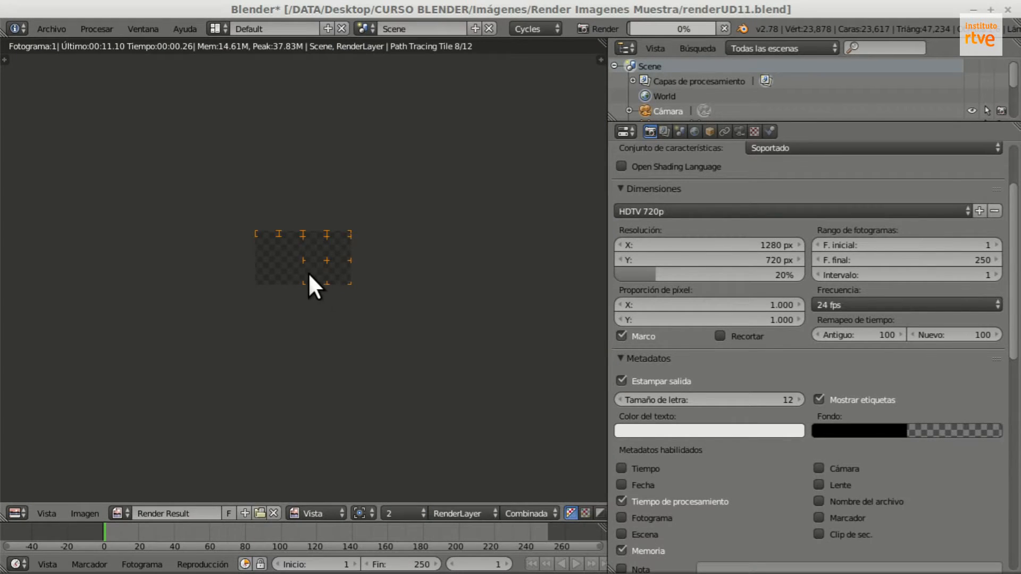
scroll(308, 273, "up", 2)
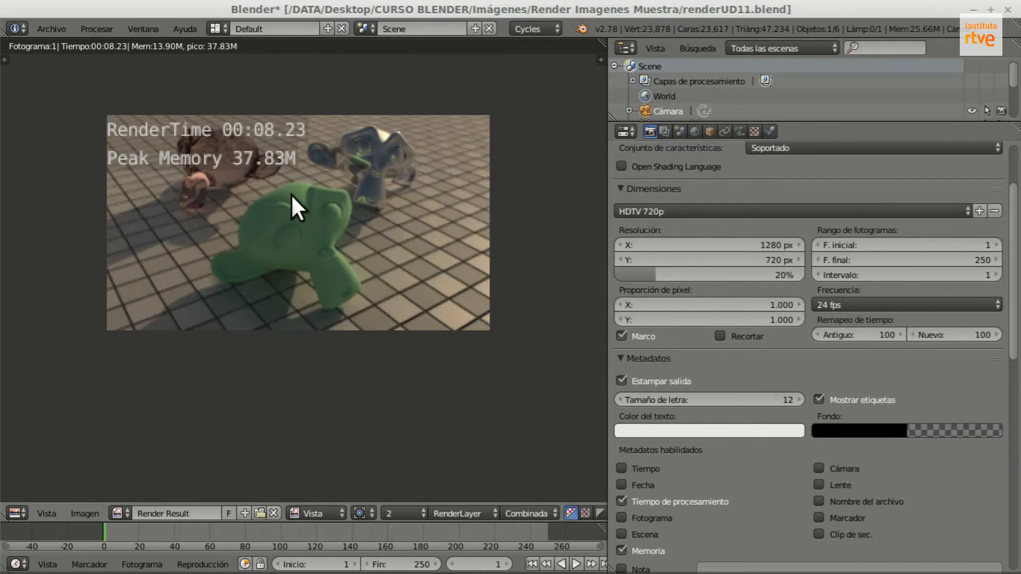
Set the resolution percentage back to 100% and return from the render result to the 3D view.
left_click_drag(650, 273, 805, 272)
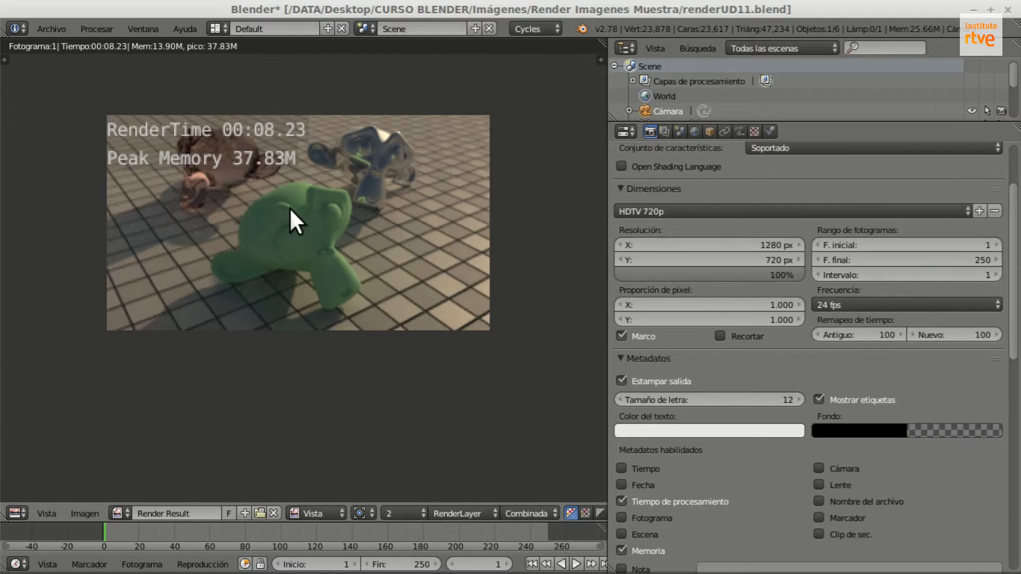
key("Escape")
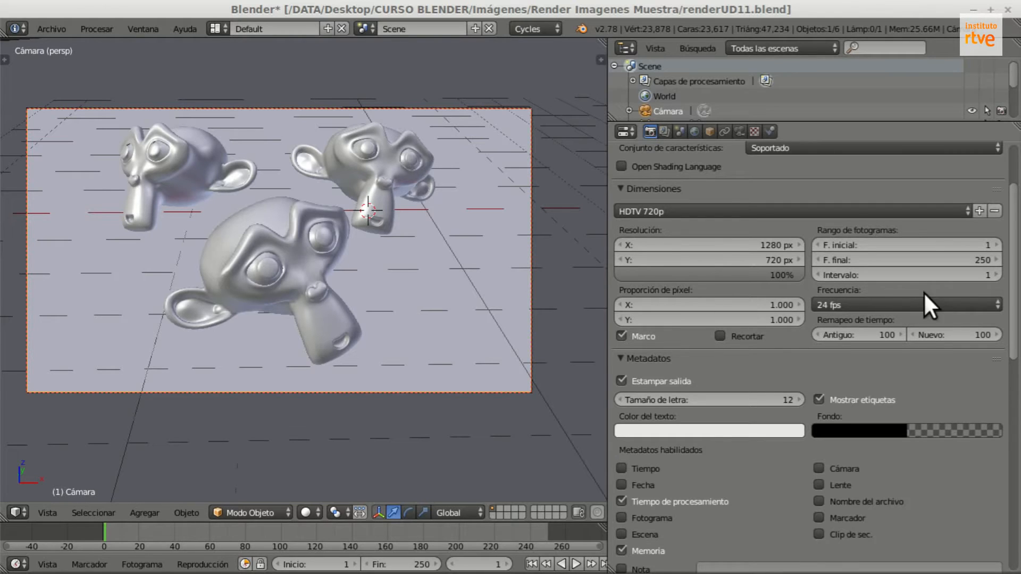
Increase the frame range interval (Intervalo) and bring it back to 1.
left_click(994, 275)
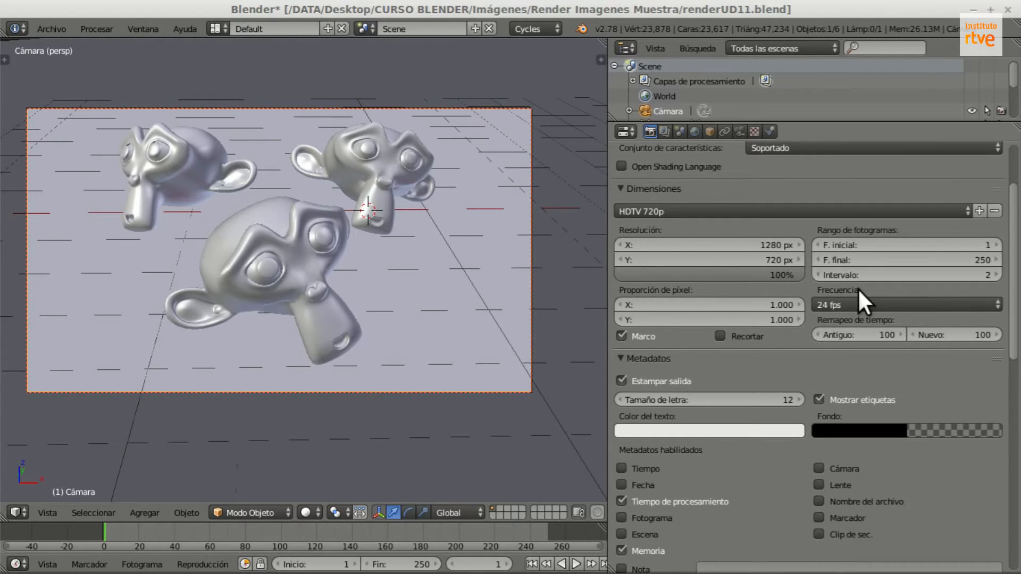
left_click(996, 274)
left_click(818, 272)
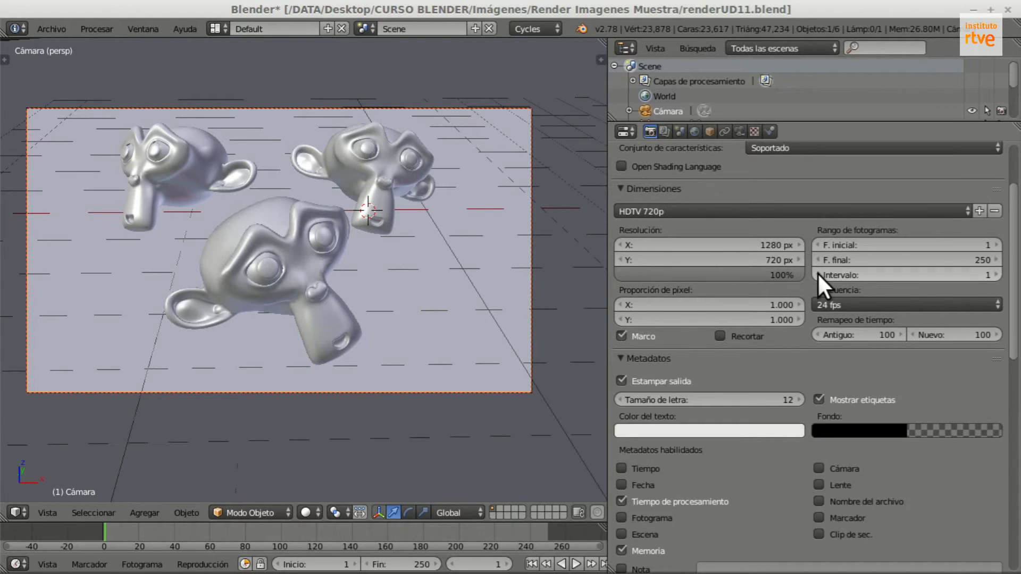
left_click(818, 272)
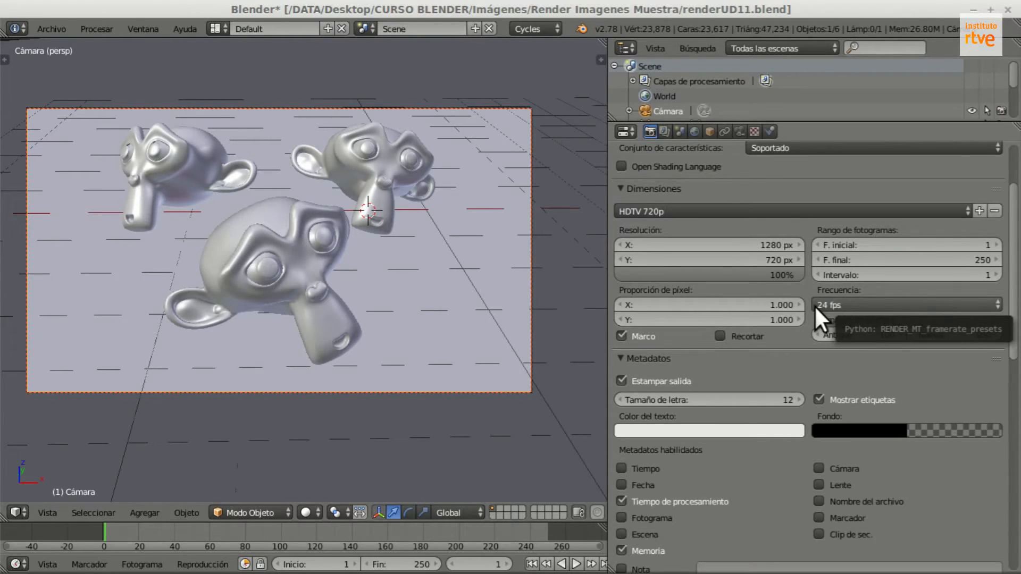
Try the 25 fps frame rate preset and change it to 30 fps.
left_click(859, 305)
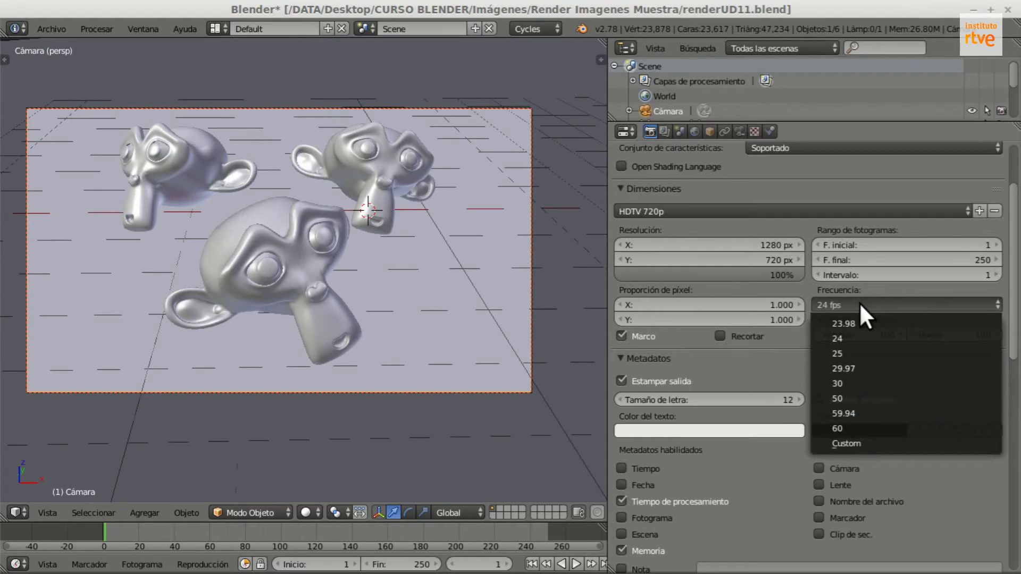
left_click(858, 353)
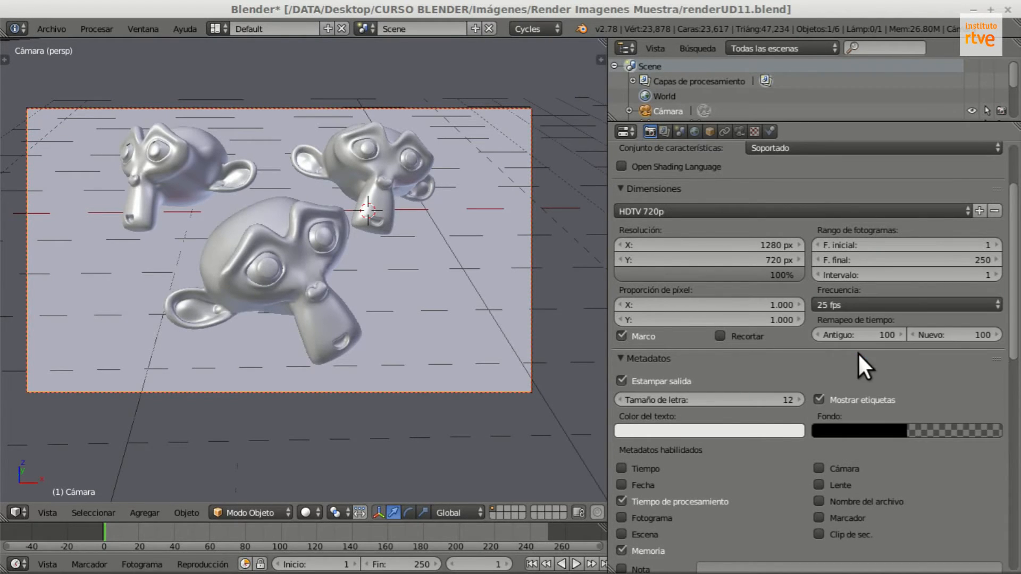
left_click(896, 302)
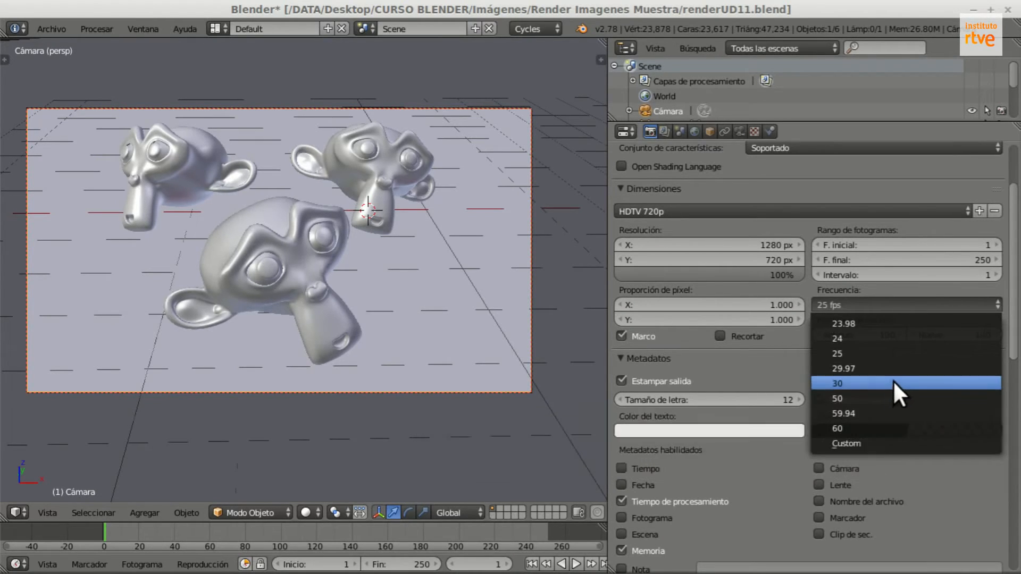
left_click(850, 384)
Try a custom frame rate of 37 fps and set the frame rate back to the 25 fps preset.
left_click(857, 303)
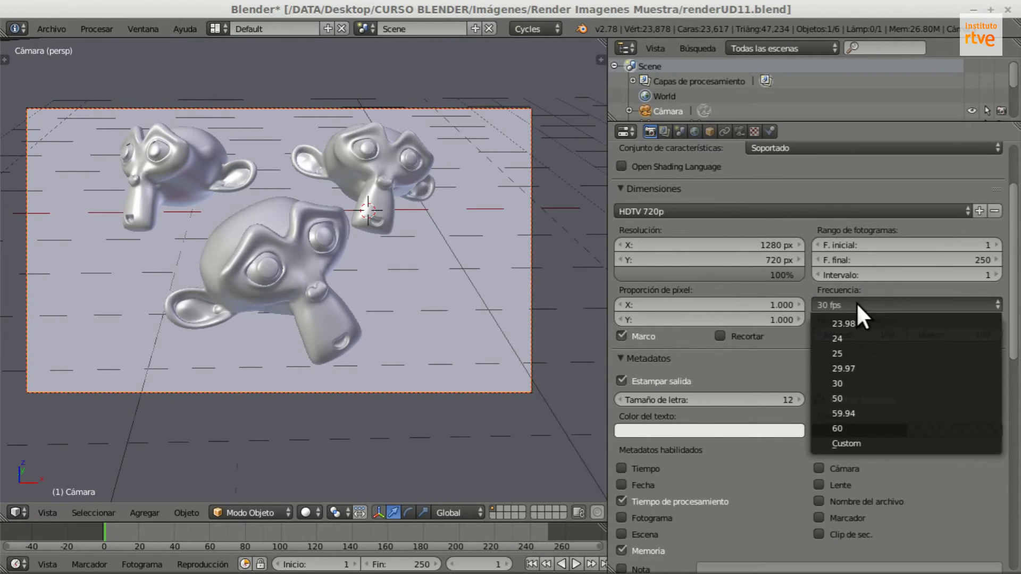
left_click(837, 442)
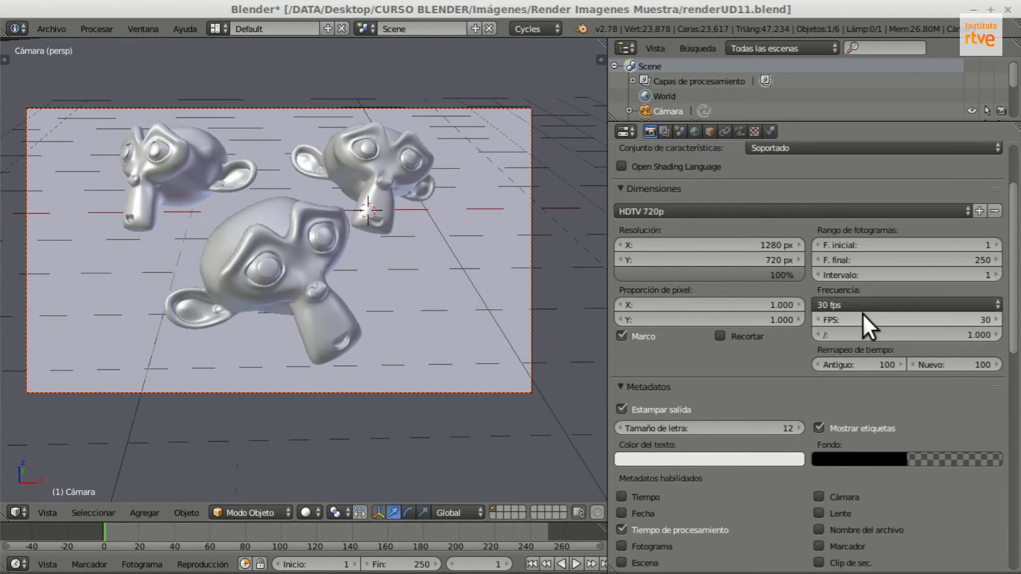
left_click(893, 319)
type("37")
key("Return")
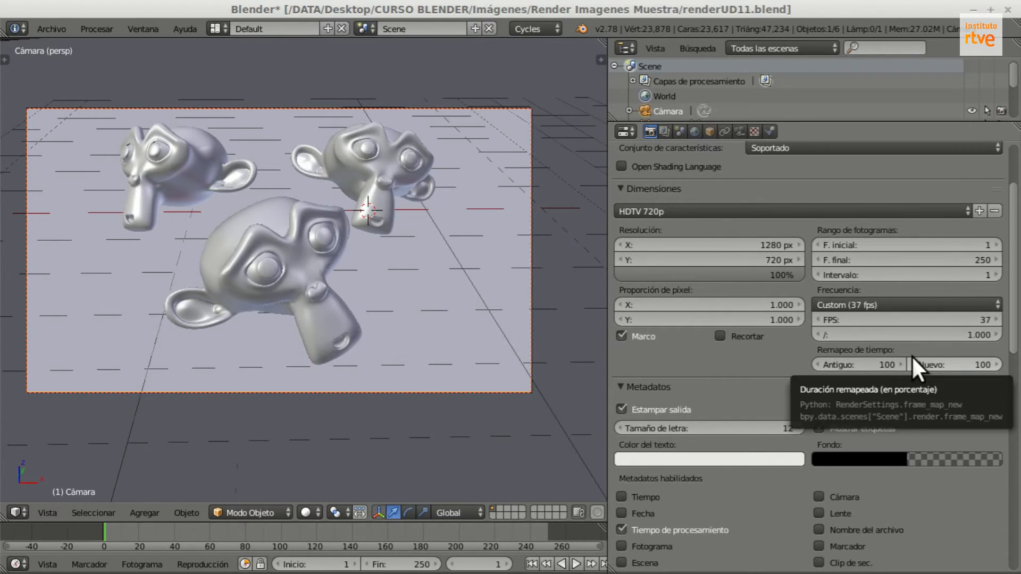
left_click(851, 305)
left_click(853, 346)
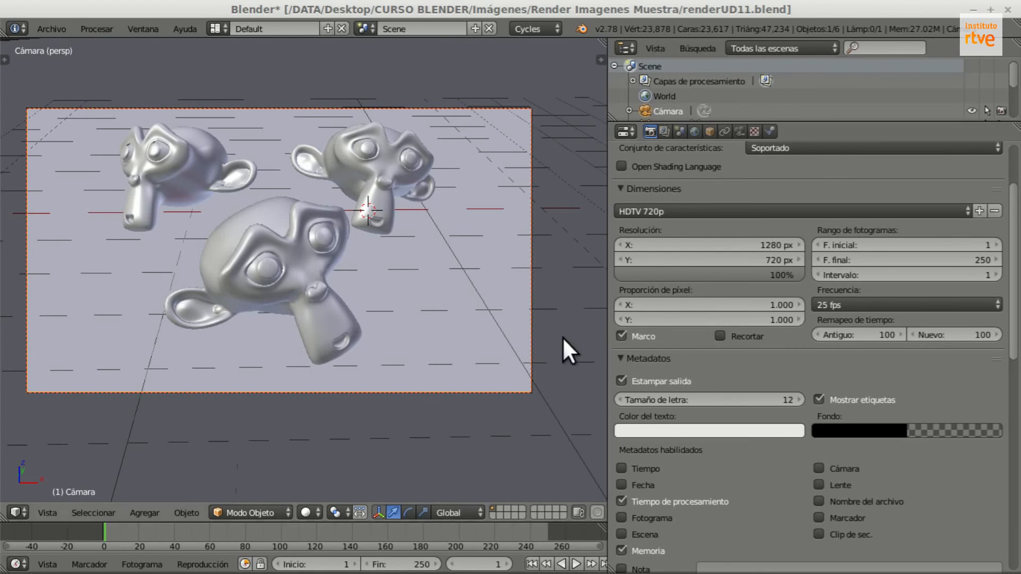
Switch the camera view's shading to Procesado to preview the Cycles render live.
left_click(305, 512)
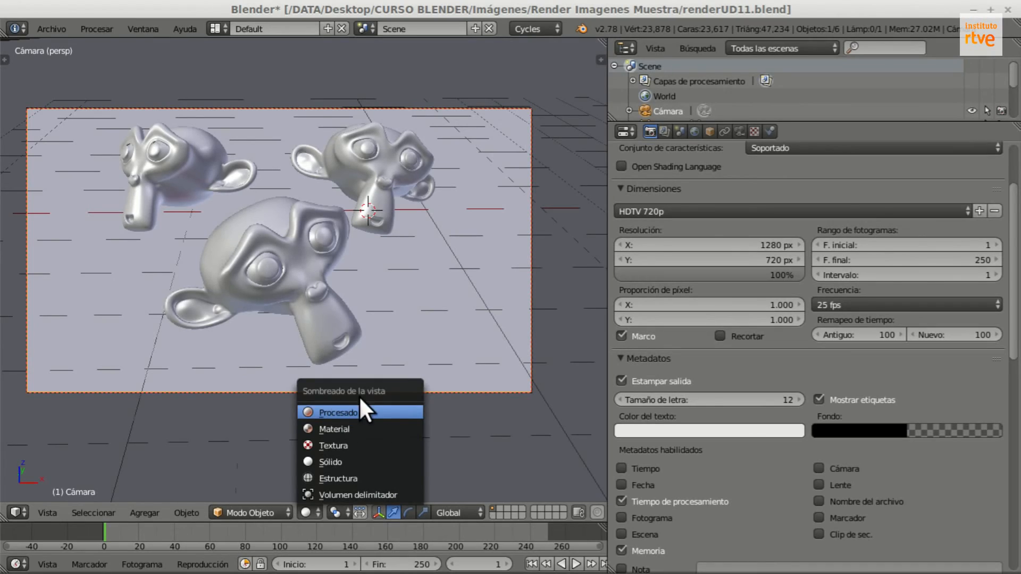
left_click(323, 410)
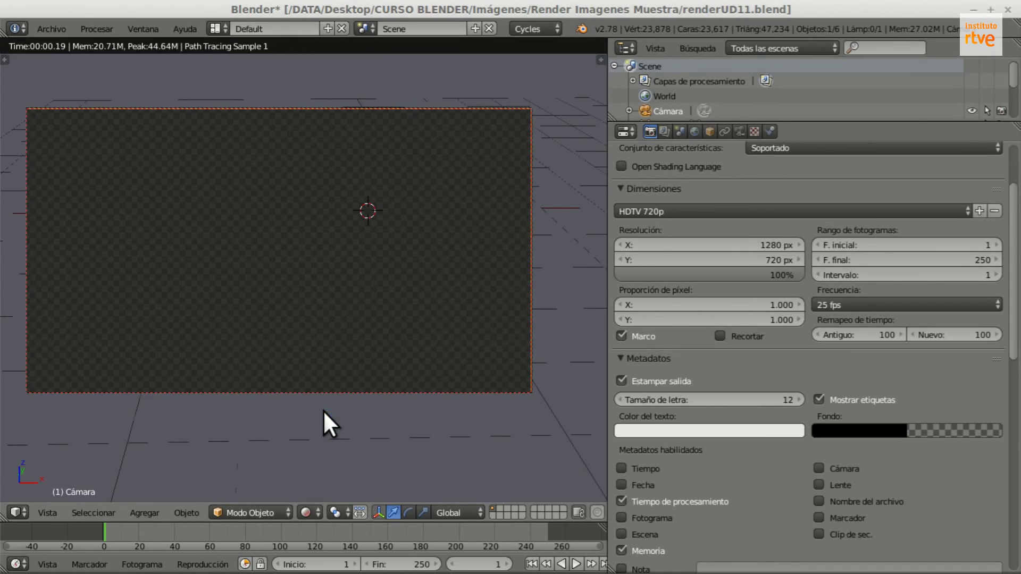
scroll(426, 375, "down", 1)
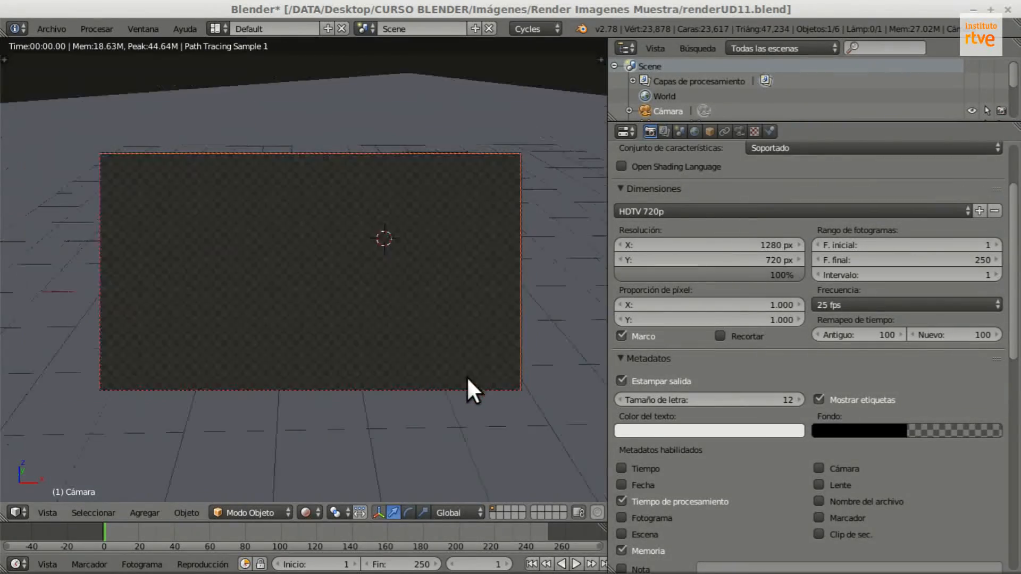
Disable the Marco render border to preview the whole view and enable it again.
left_click(621, 335)
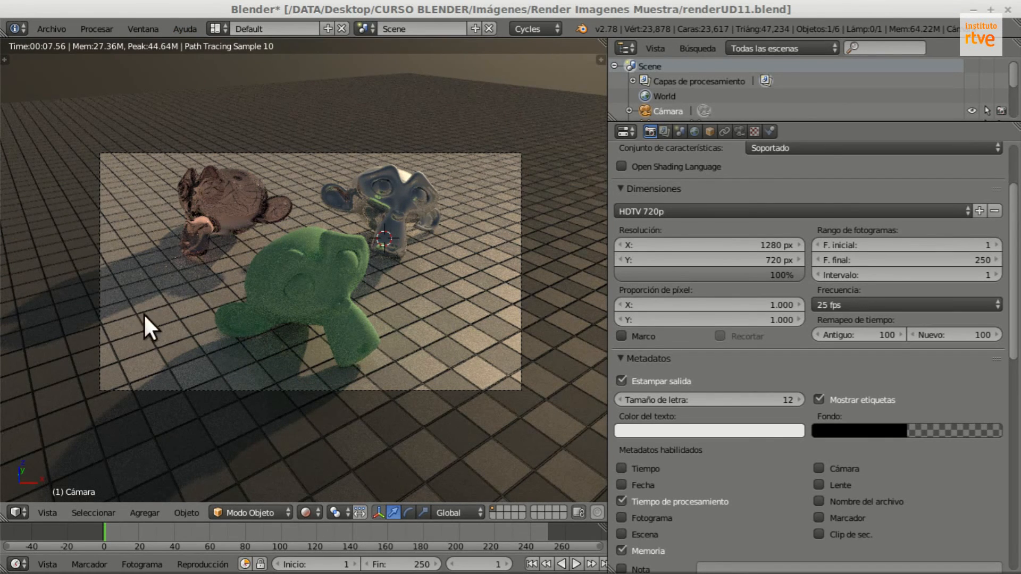
left_click(620, 335)
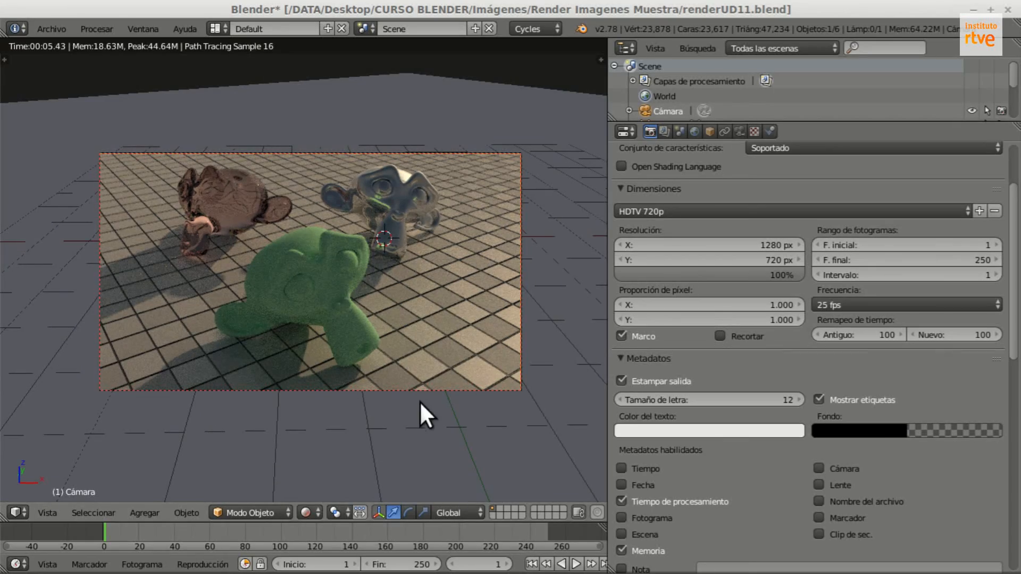
scroll(324, 273, "up", 2)
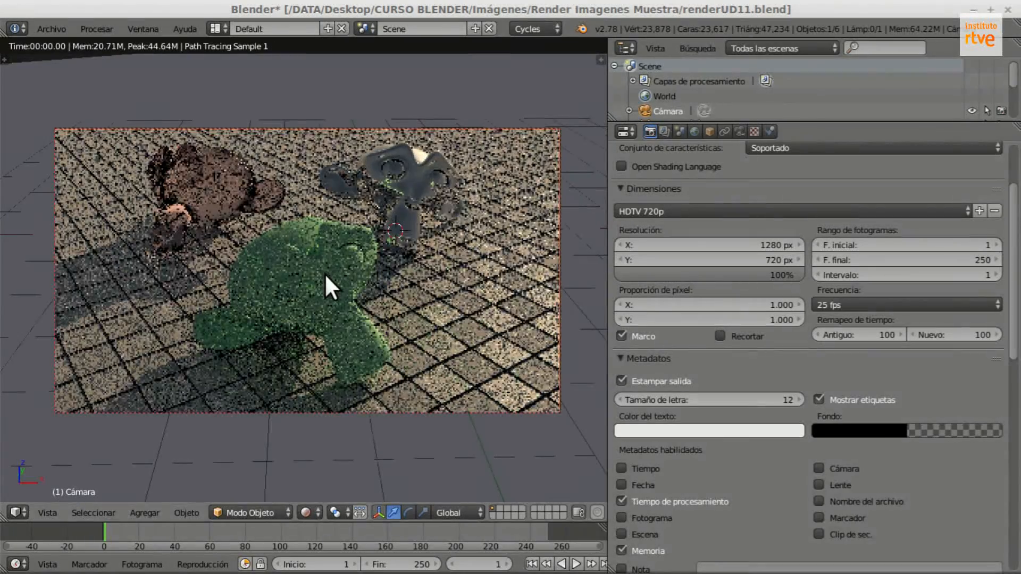